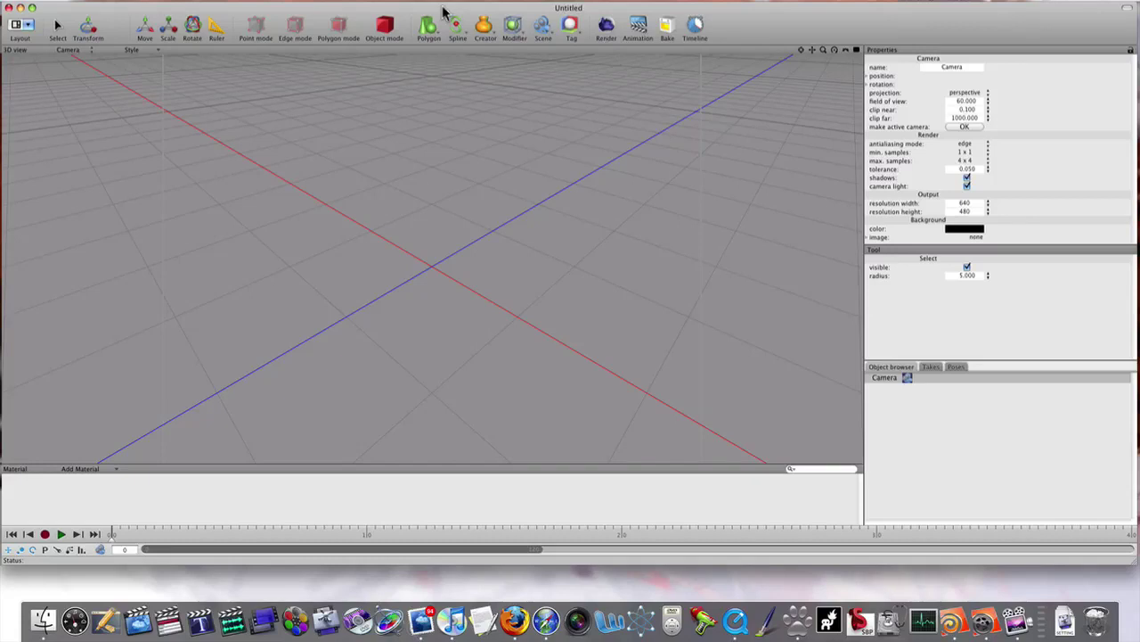
# Create a box with 8 X sections, 4 Z sections, width 10 and height 0.25, and convert it to an editable polygon object
pyautogui.click(431, 28)
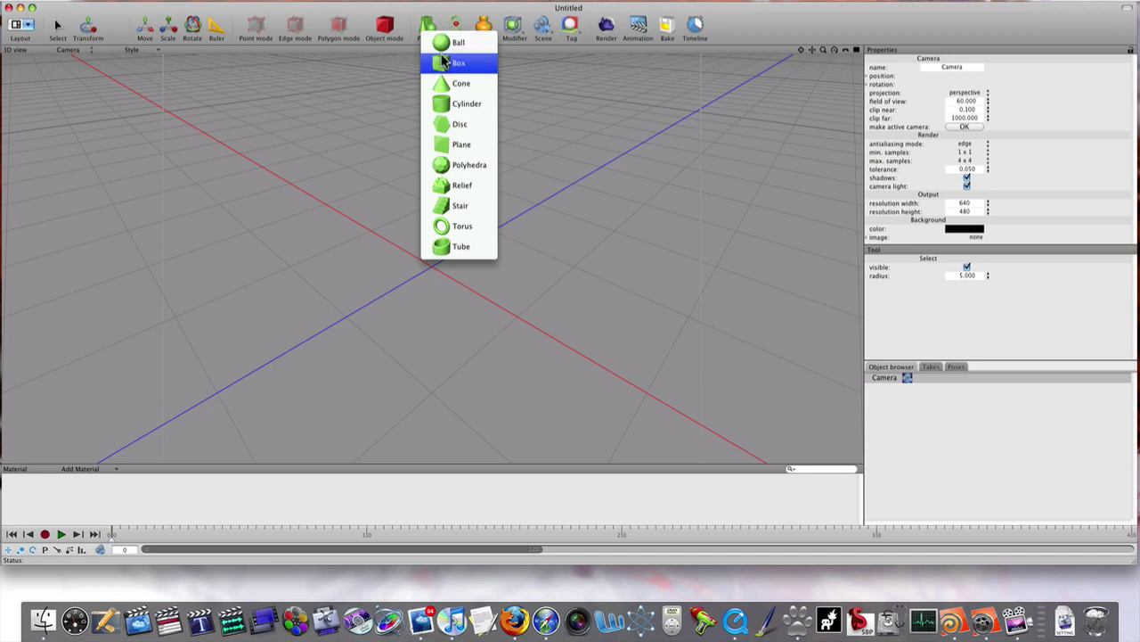
pyautogui.click(450, 63)
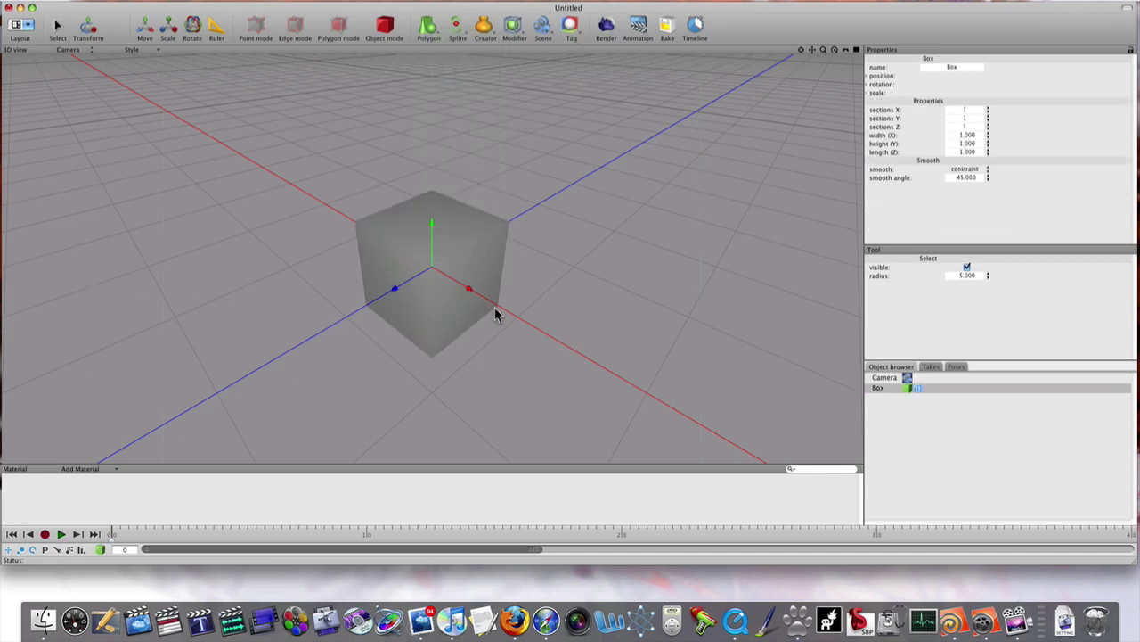
pyautogui.doubleClick(977, 111)
pyautogui.press('Tab')
pyautogui.write('10')
pyautogui.press('Tab')
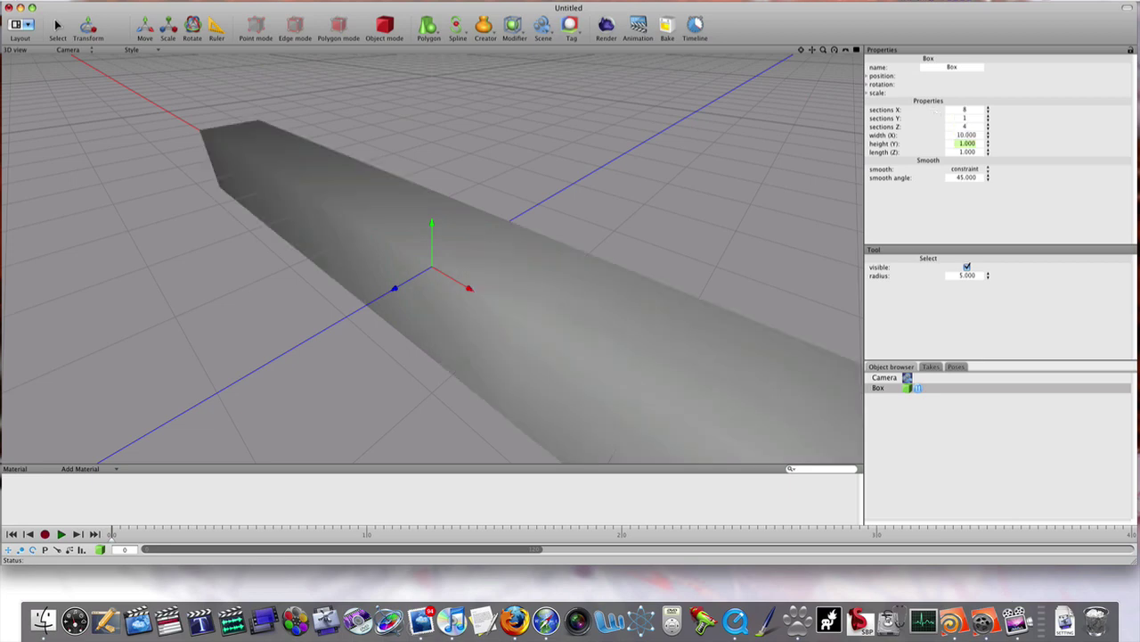
pyautogui.write('.25')
pyautogui.press('Return')
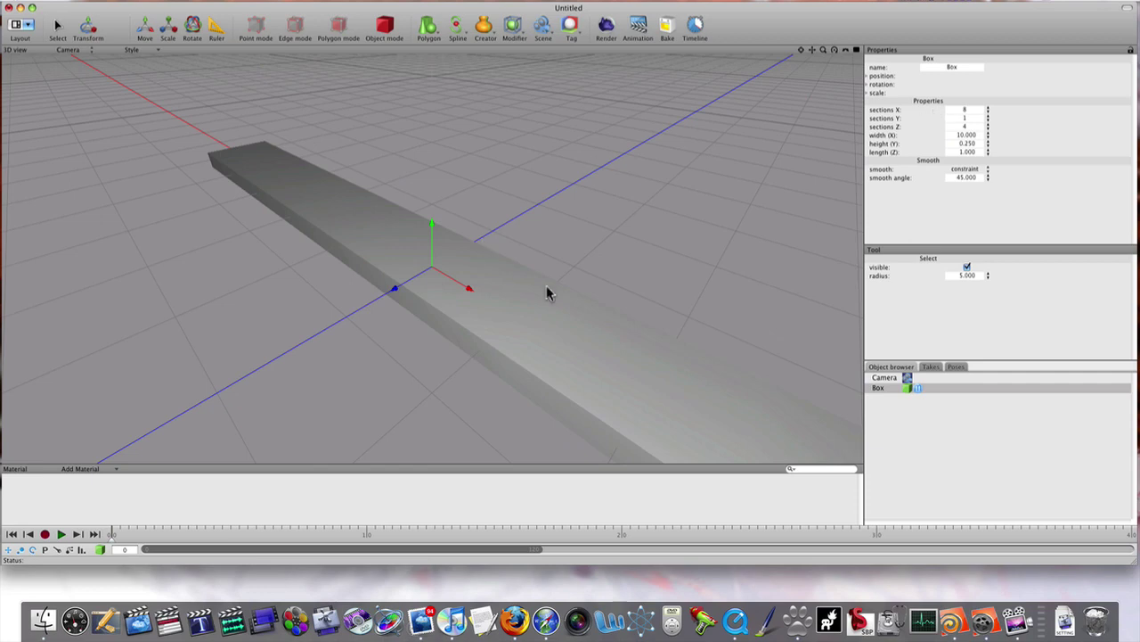
pyautogui.doubleClick(906, 388)
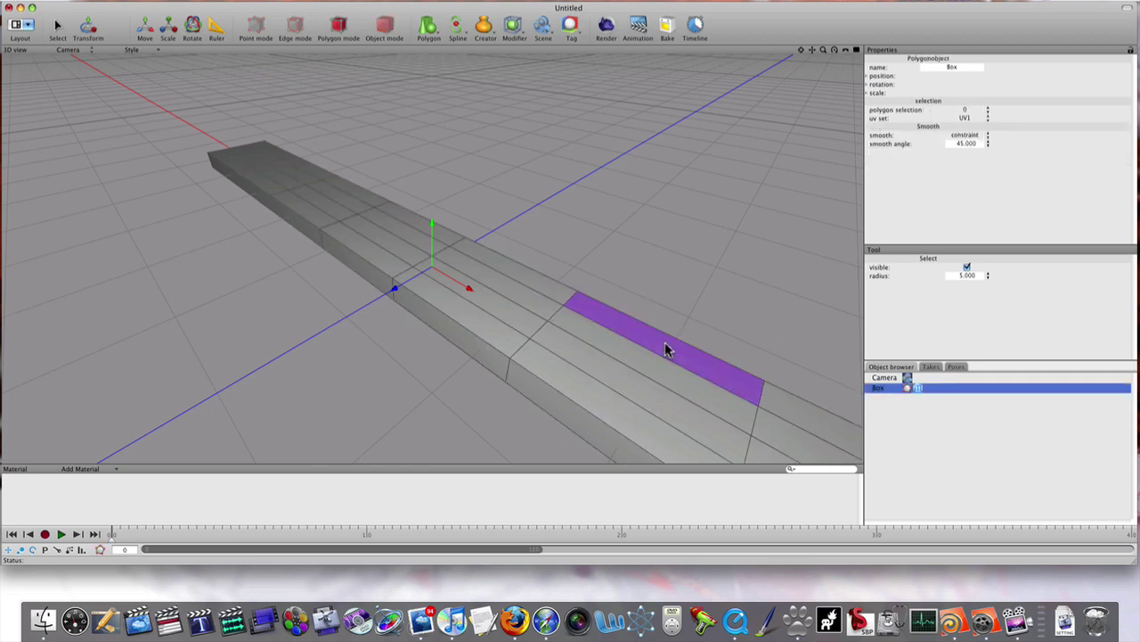
pyautogui.click(574, 325)
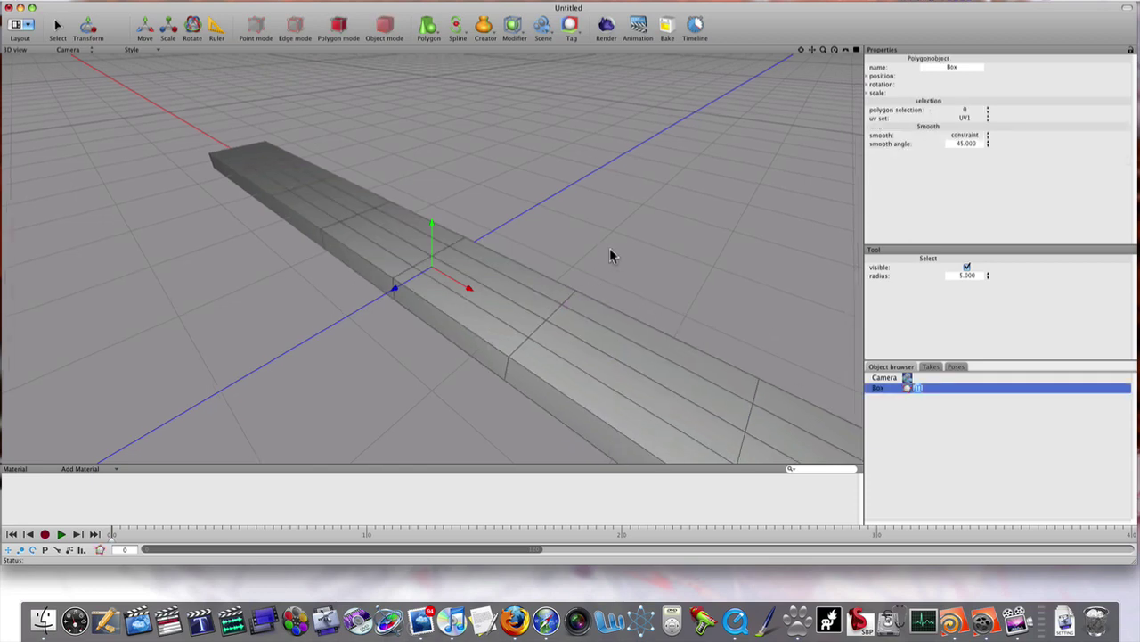
# Select the outermost side faces on both long sides at one end of the slab and scale them outward to flare that end
pyautogui.keyDown('alt'); pyautogui.moveTo(612, 250); pyautogui.dragTo(394, 182, button='right'); pyautogui.keyUp('alt')
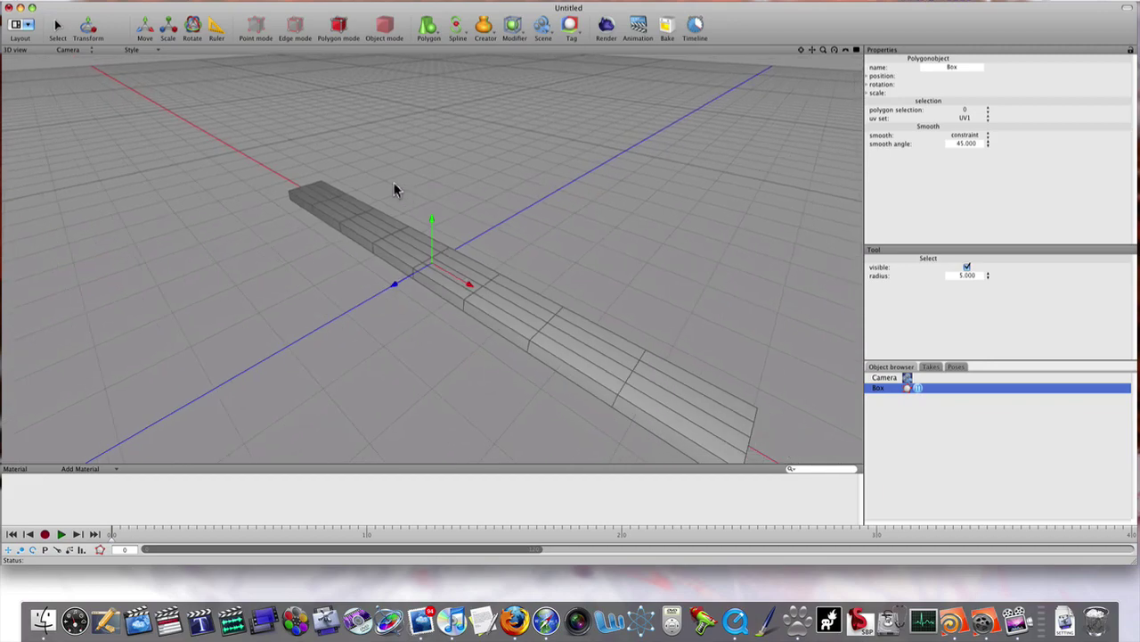
pyautogui.keyDown('alt'); pyautogui.moveTo(394, 182); pyautogui.dragTo(446, 176); pyautogui.keyUp('alt')
pyautogui.moveTo(447, 182); pyautogui.dragTo(453, 184, button='middle')
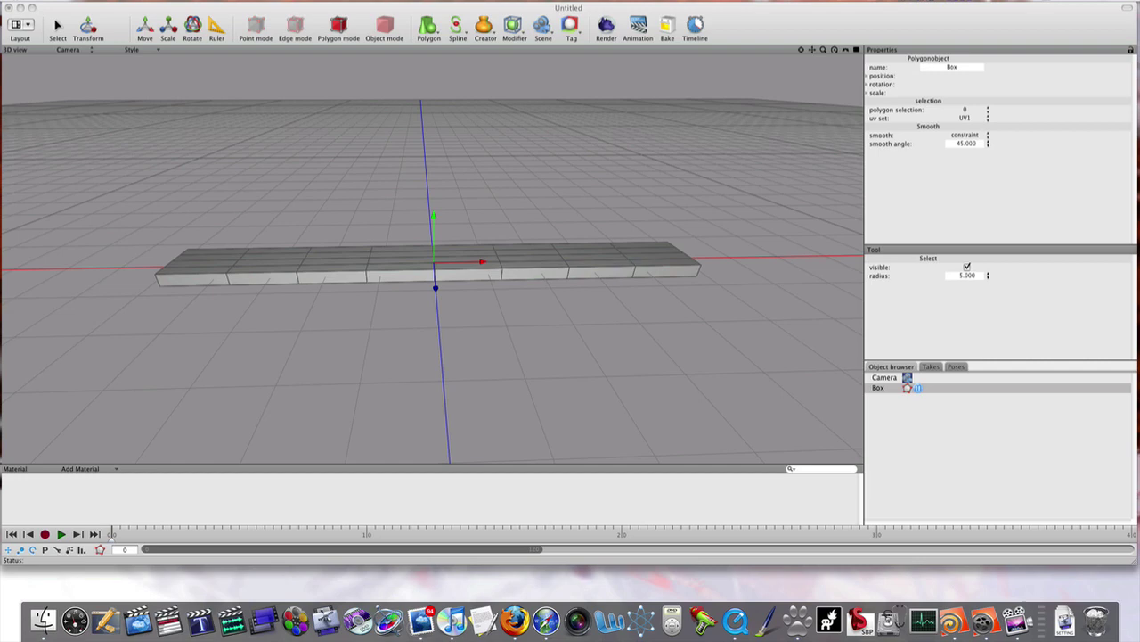
pyautogui.click(354, 69)
pyautogui.keyDown('alt'); pyautogui.moveTo(275, 171); pyautogui.dragTo(325, 156); pyautogui.keyUp('alt')
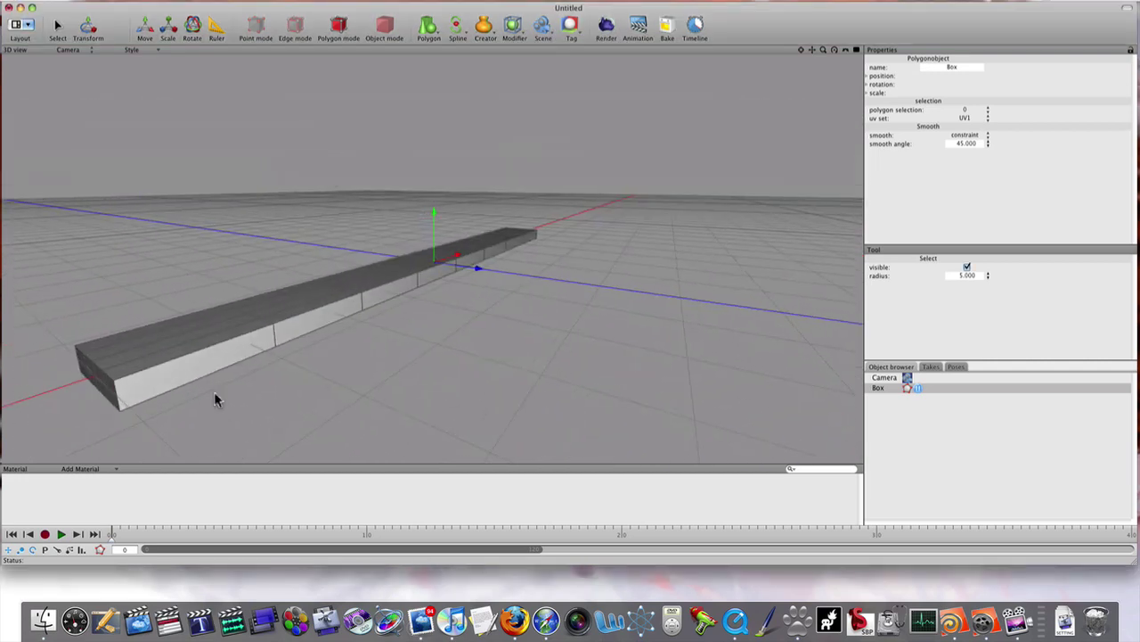
pyautogui.moveTo(190, 377); pyautogui.dragTo(383, 360, button='middle')
pyautogui.click(488, 307)
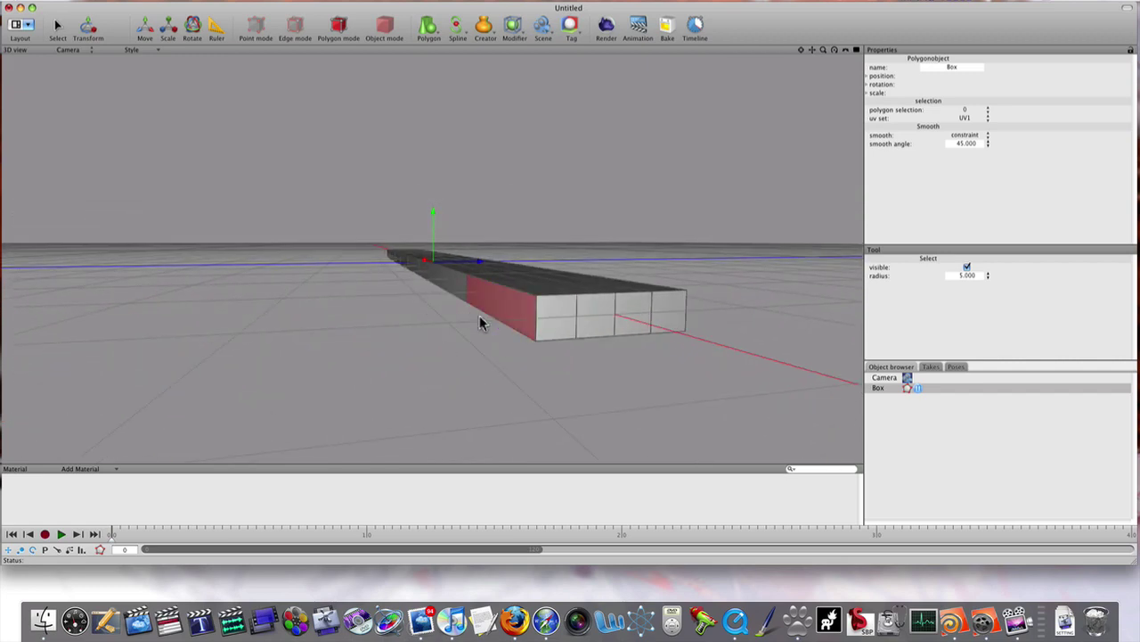
pyautogui.press('t')
pyautogui.moveTo(544, 342)
pyautogui.mouseDown(button='middle')
pyautogui.moveTo(556, 326)
pyautogui.moveTo(558, 354)
pyautogui.mouseUp(button='middle')
pyautogui.moveTo(567, 367); pyautogui.dragTo(592, 362)
pyautogui.keyDown('alt'); pyautogui.moveTo(644, 311); pyautogui.dragTo(589, 304); pyautogui.keyUp('alt')
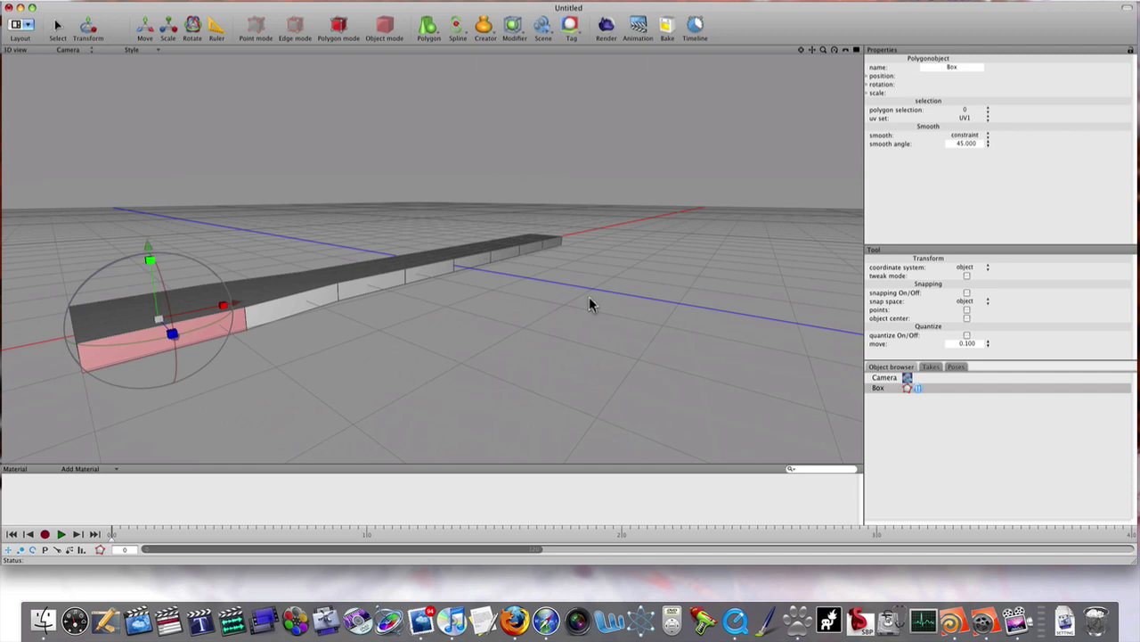
pyautogui.moveTo(590, 305)
pyautogui.mouseDown(button='middle')
pyautogui.moveTo(580, 333)
pyautogui.moveTo(565, 328)
pyautogui.moveTo(575, 310)
pyautogui.mouseUp(button='middle')
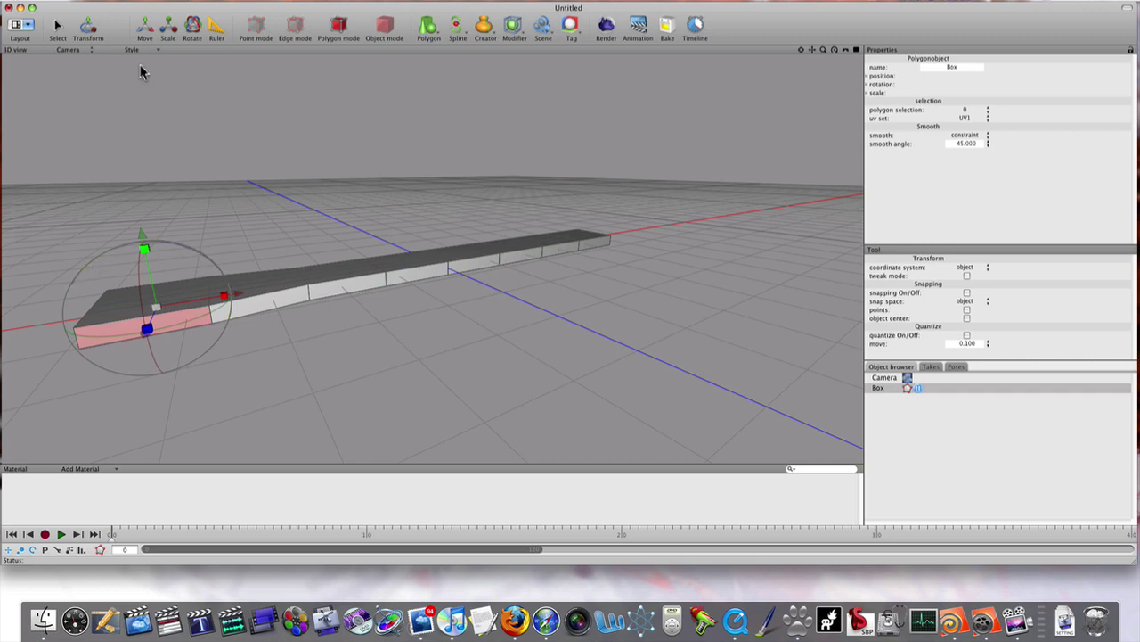
# Area-select the two sections at the flared end and bend them downward with Edge rotate about the adjoining underside edge
pyautogui.click(136, 4)
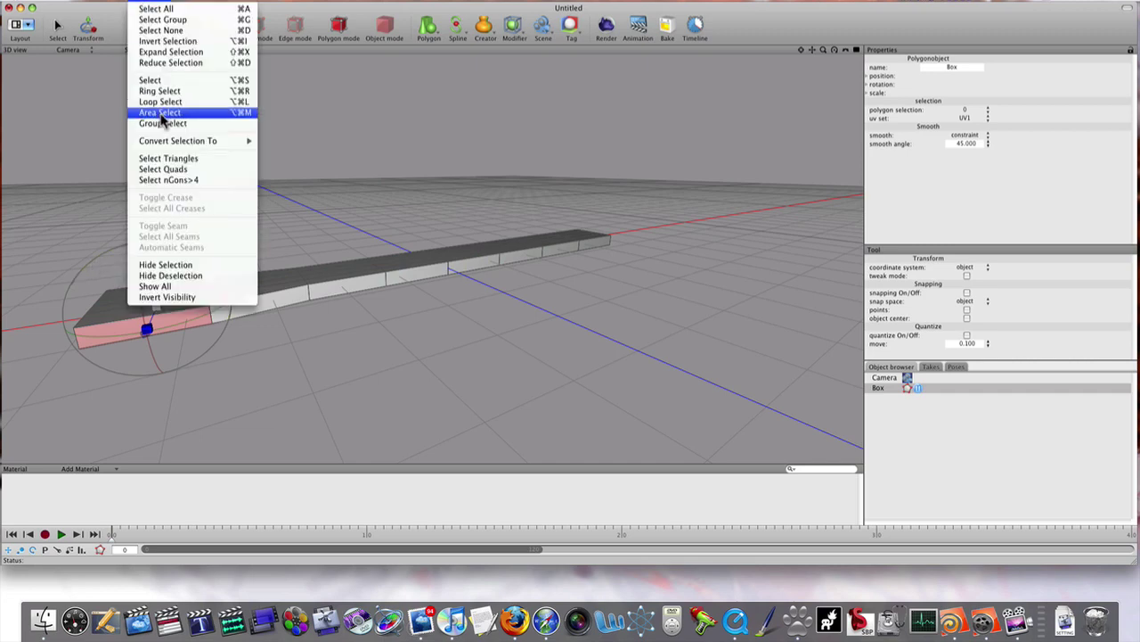
pyautogui.click(160, 114)
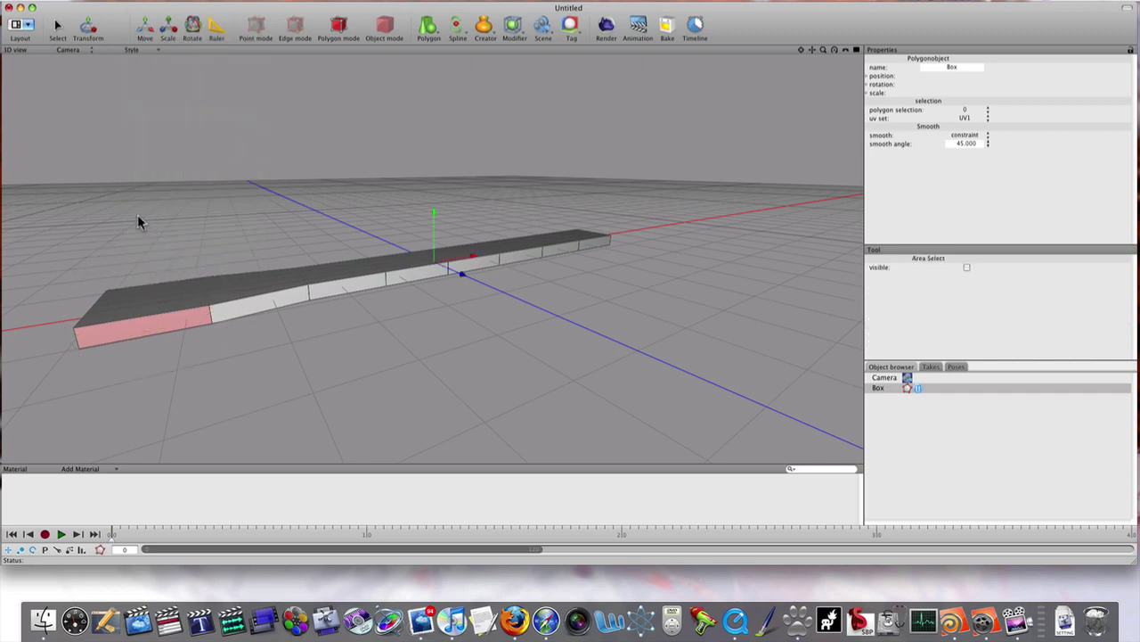
pyautogui.moveTo(165, 207); pyautogui.dragTo(312, 395)
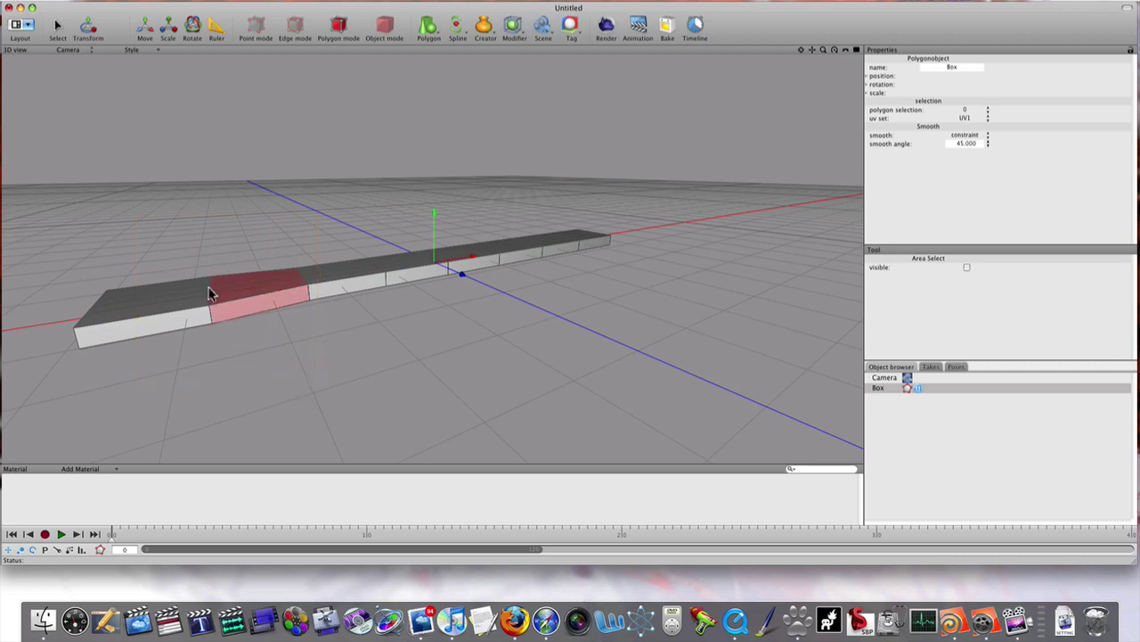
pyautogui.moveTo(82, 296); pyautogui.dragTo(319, 435)
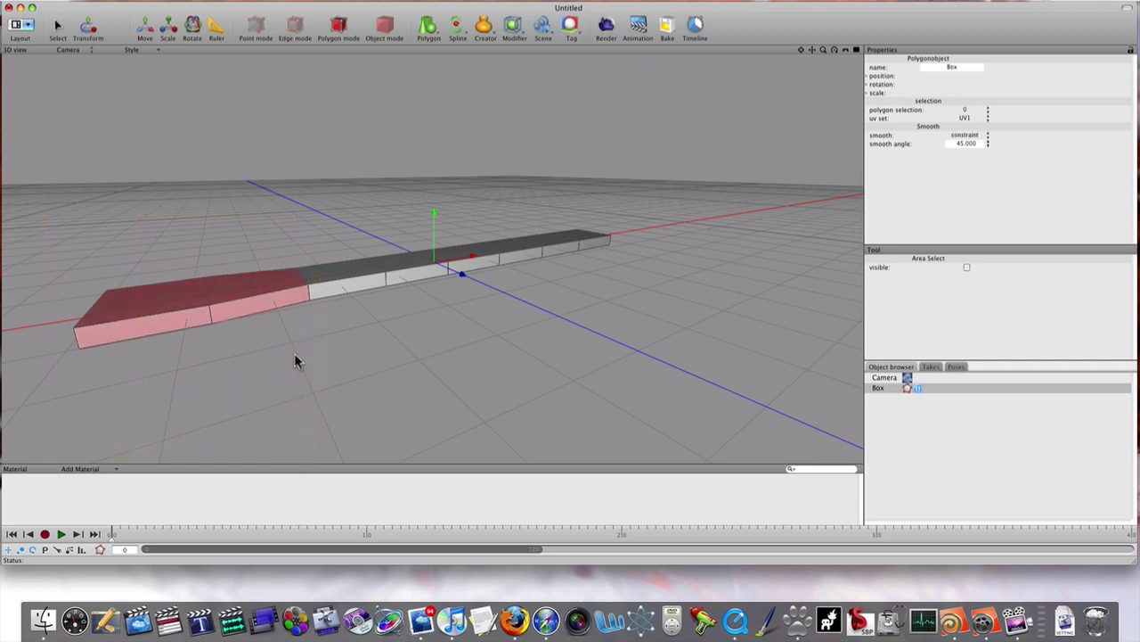
pyautogui.keyDown('alt'); pyautogui.moveTo(293, 346); pyautogui.dragTo(320, 322); pyautogui.keyUp('alt')
pyautogui.moveTo(320, 324); pyautogui.dragTo(323, 319, button='middle')
pyautogui.rightClick(324, 318)
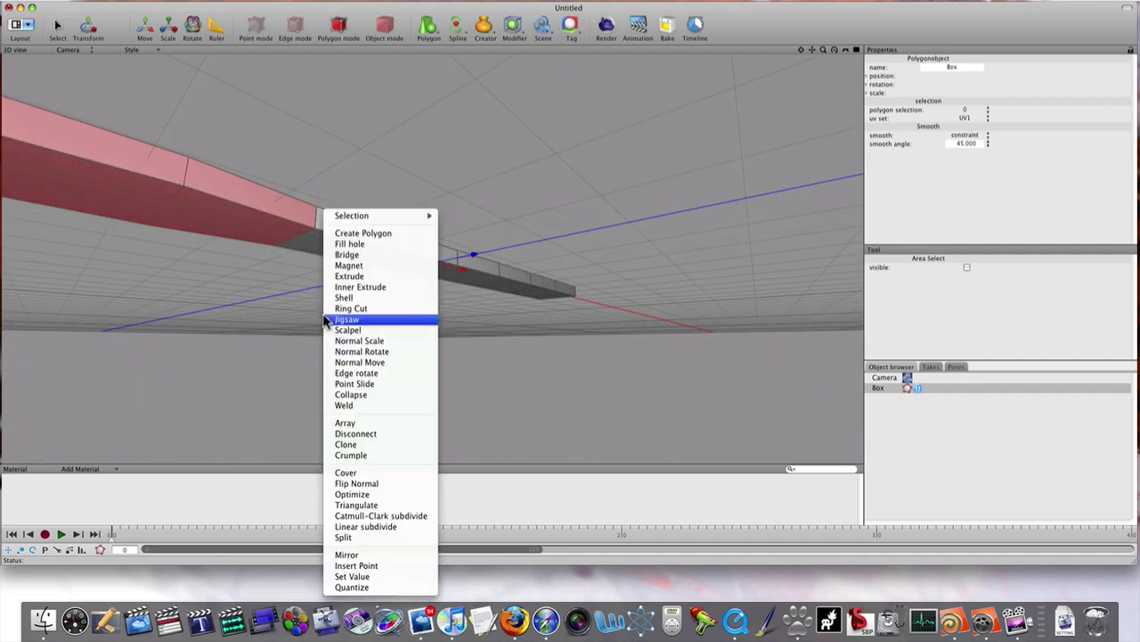
pyautogui.click(344, 373)
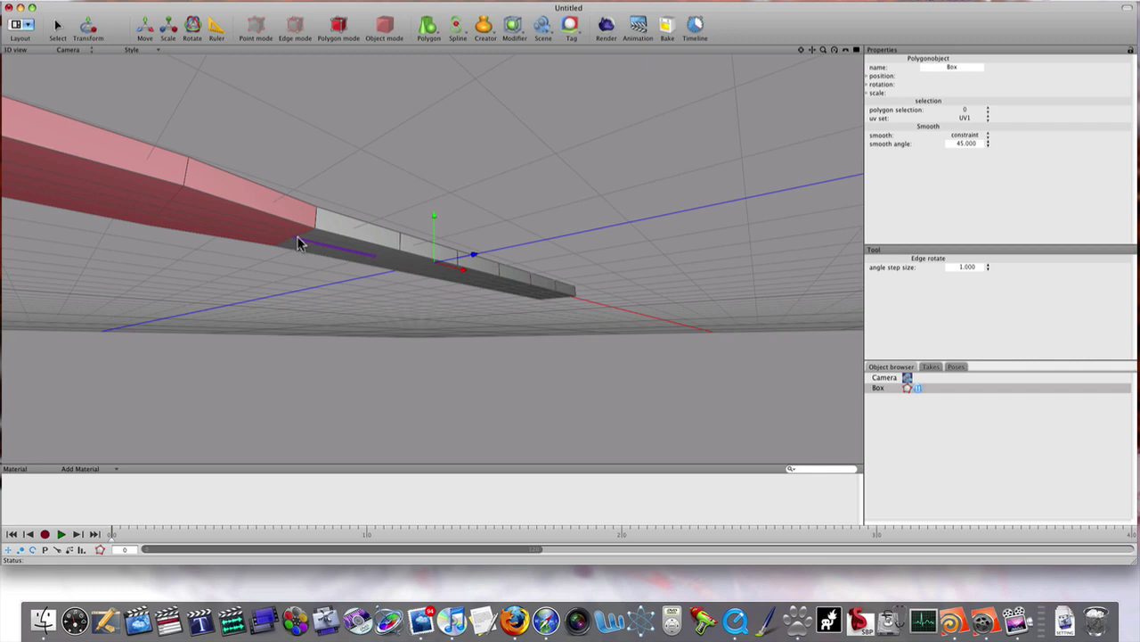
pyautogui.moveTo(297, 240); pyautogui.dragTo(303, 245)
pyautogui.moveTo(331, 249); pyautogui.dragTo(454, 367, button='middle')
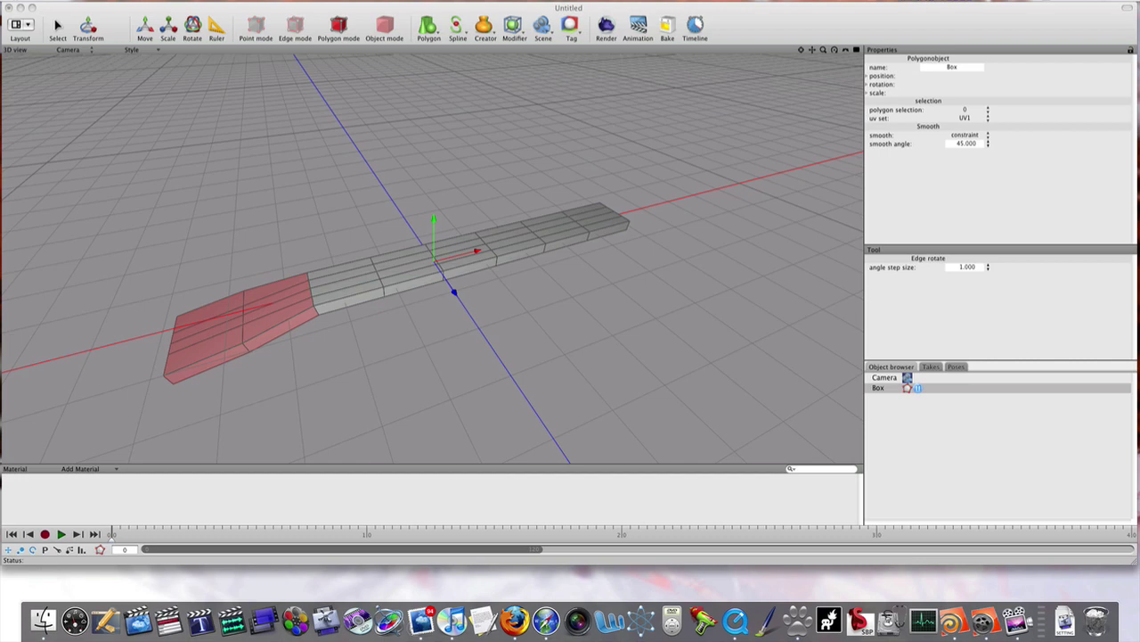
# Try to area-select the section beside the slab's centre on the bent end's side
pyautogui.click(499, 6)
pyautogui.keyDown('alt'); pyautogui.moveTo(453, 113); pyautogui.dragTo(450, 131); pyautogui.keyUp('alt')
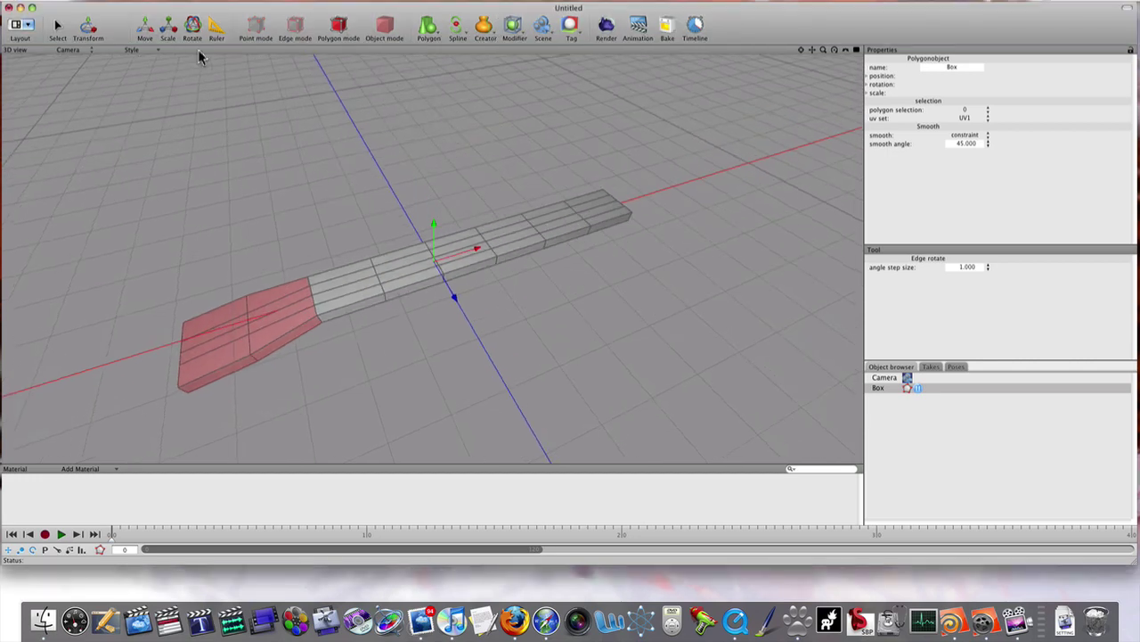
pyautogui.click(148, 5)
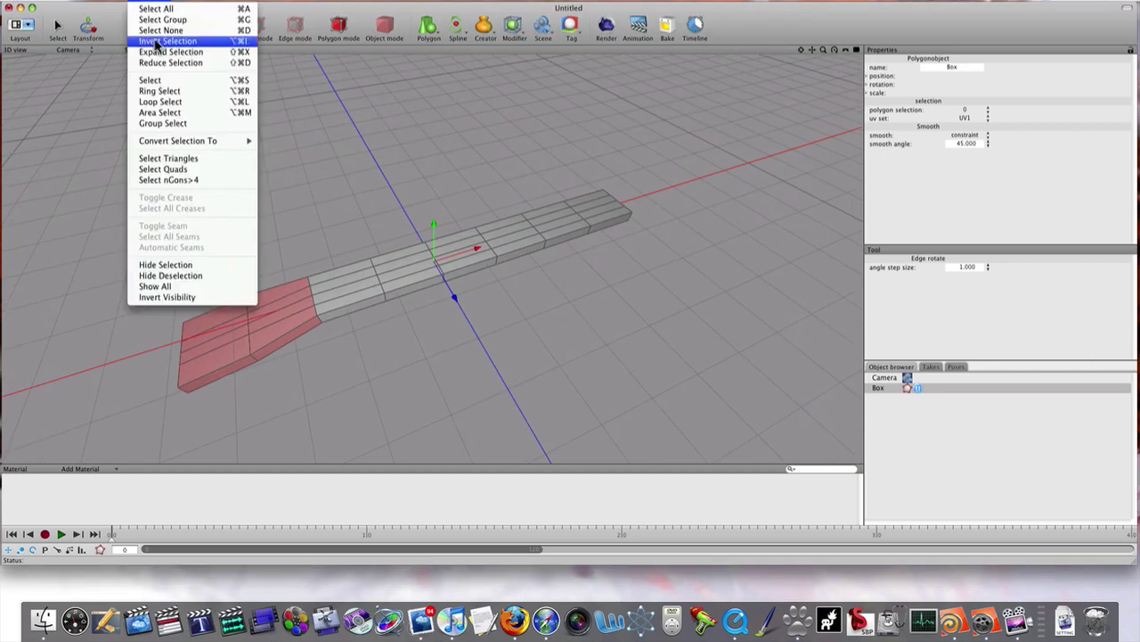
pyautogui.click(173, 113)
pyautogui.moveTo(341, 218); pyautogui.dragTo(466, 367)
pyautogui.moveTo(498, 314); pyautogui.dragTo(481, 295)
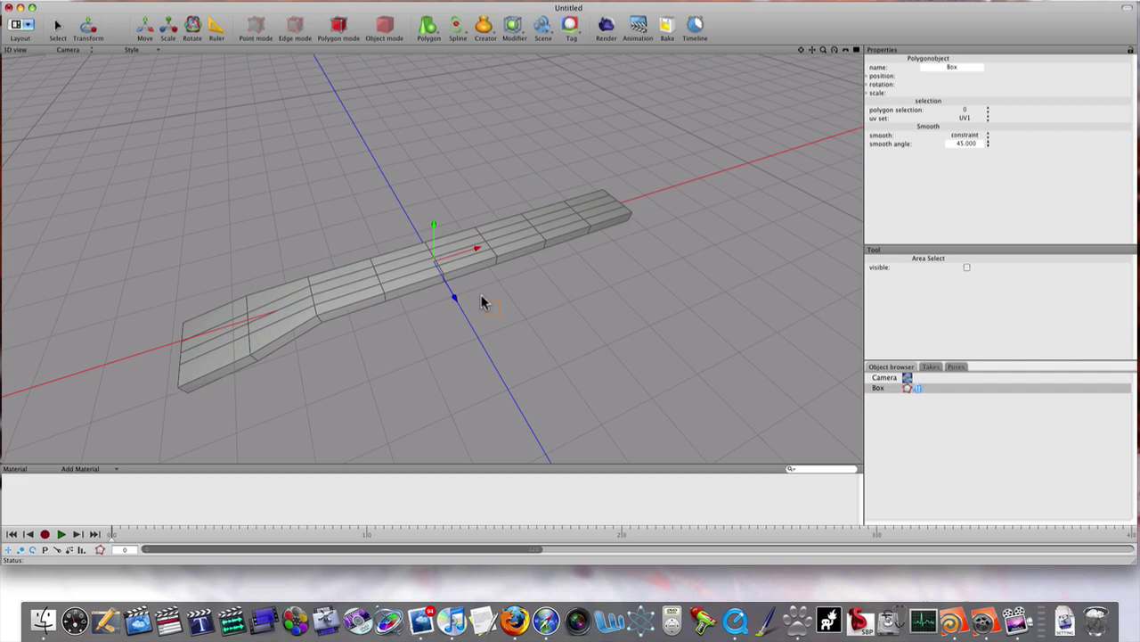
pyautogui.moveTo(397, 240); pyautogui.dragTo(397, 242)
pyautogui.moveTo(330, 205); pyautogui.dragTo(438, 302)
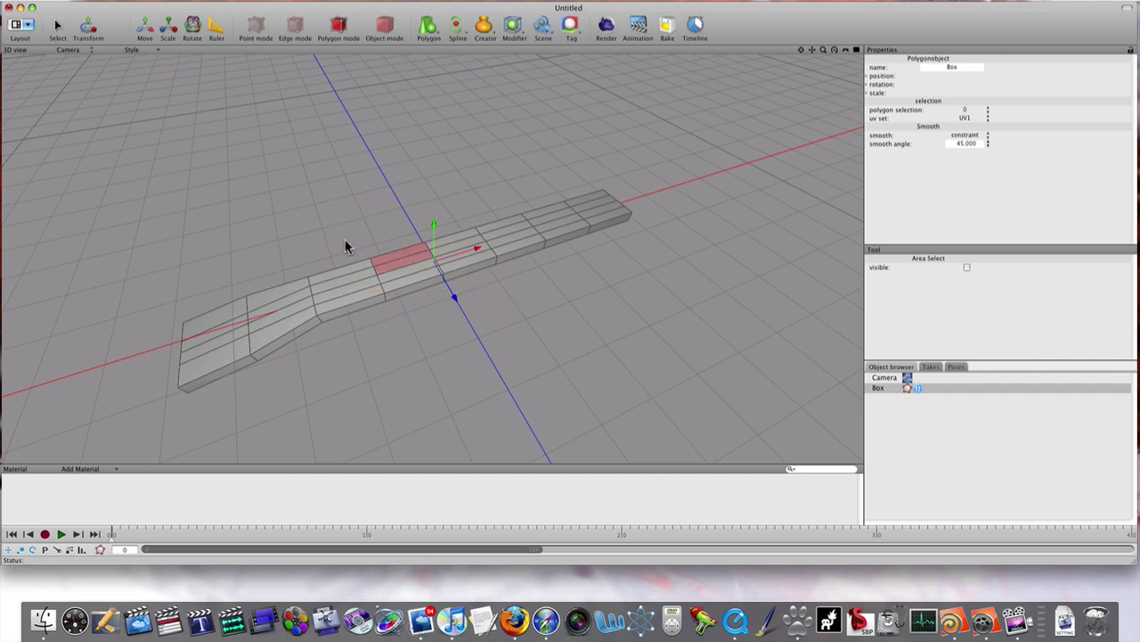
# Select all faces around the section beside the slab's centre and scale them along Z to form a narrow neck
pyautogui.press('s')
pyautogui.moveTo(359, 227); pyautogui.dragTo(411, 287)
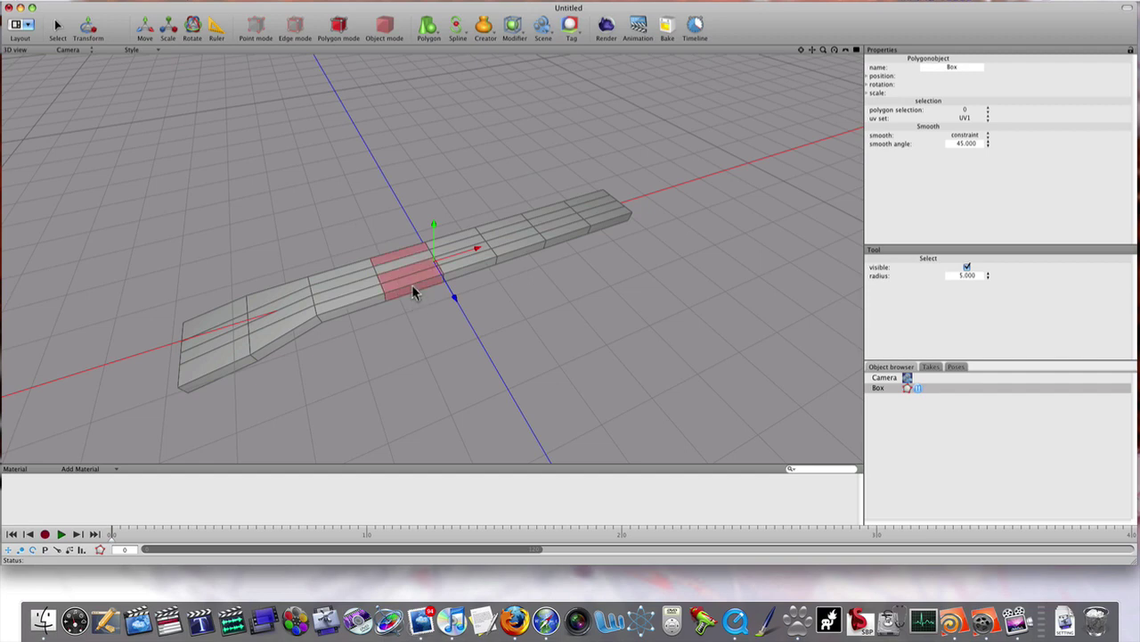
pyautogui.moveTo(395, 253); pyautogui.dragTo(421, 261, button='middle')
pyautogui.moveTo(419, 261); pyautogui.dragTo(406, 274)
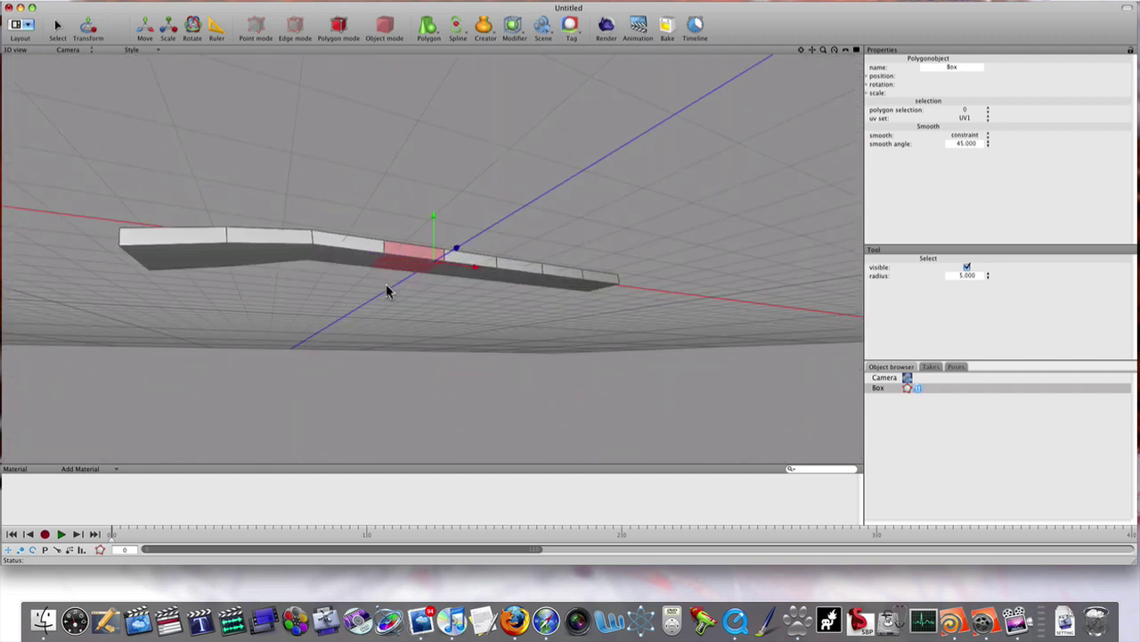
pyautogui.moveTo(386, 291); pyautogui.dragTo(454, 256, button='middle')
pyautogui.click(455, 257)
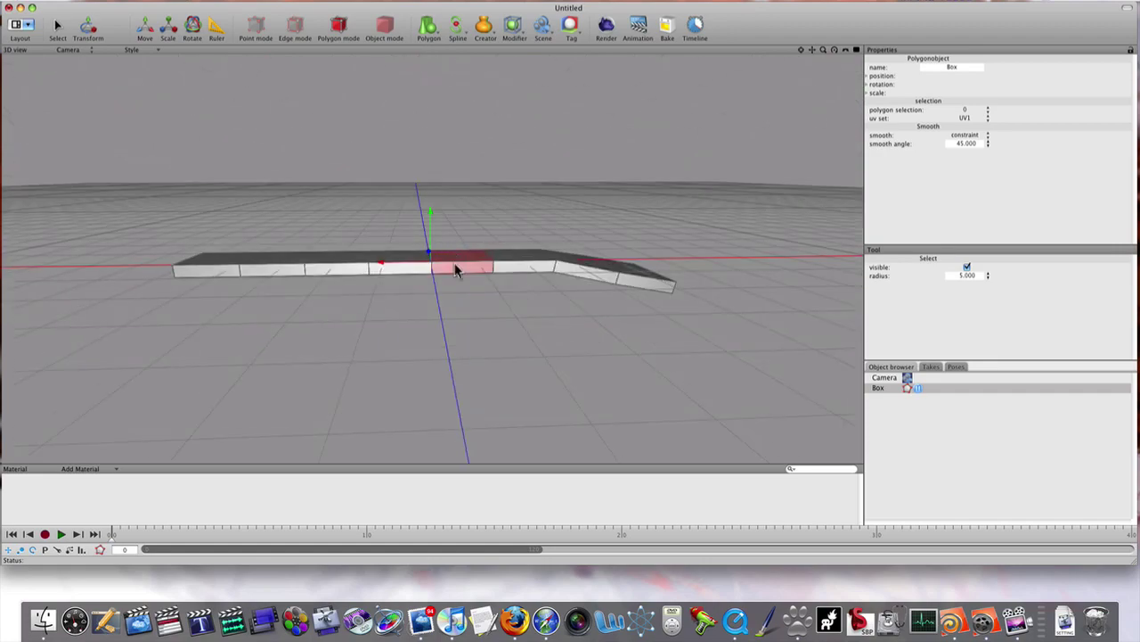
pyautogui.moveTo(466, 297); pyautogui.dragTo(270, 326, button='middle')
pyautogui.press('m')
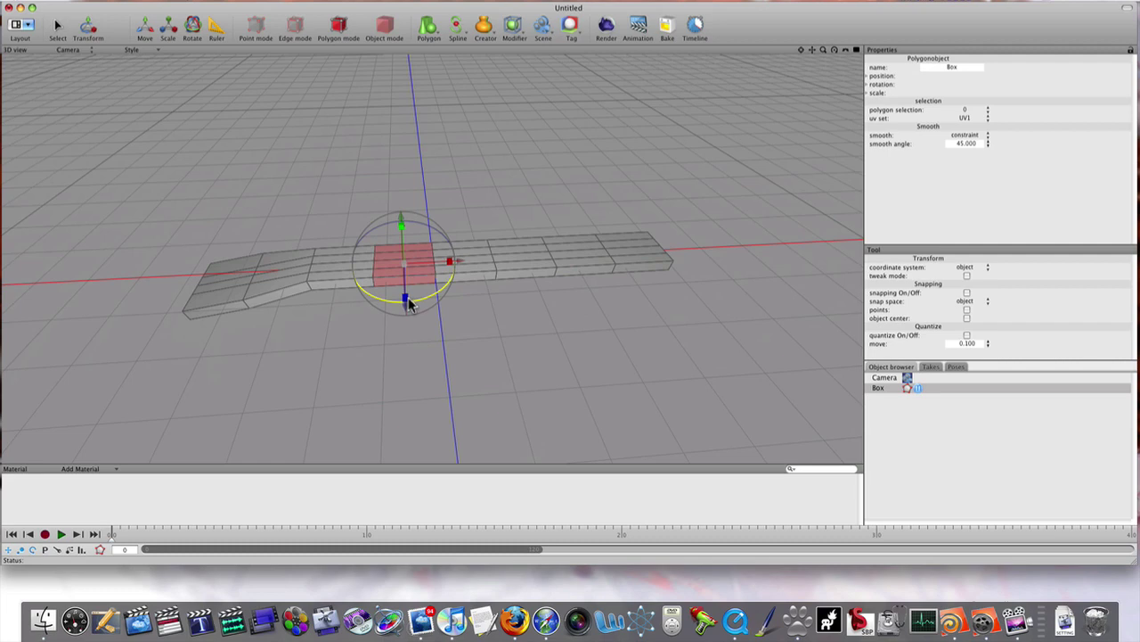
pyautogui.moveTo(407, 299); pyautogui.dragTo(405, 277)
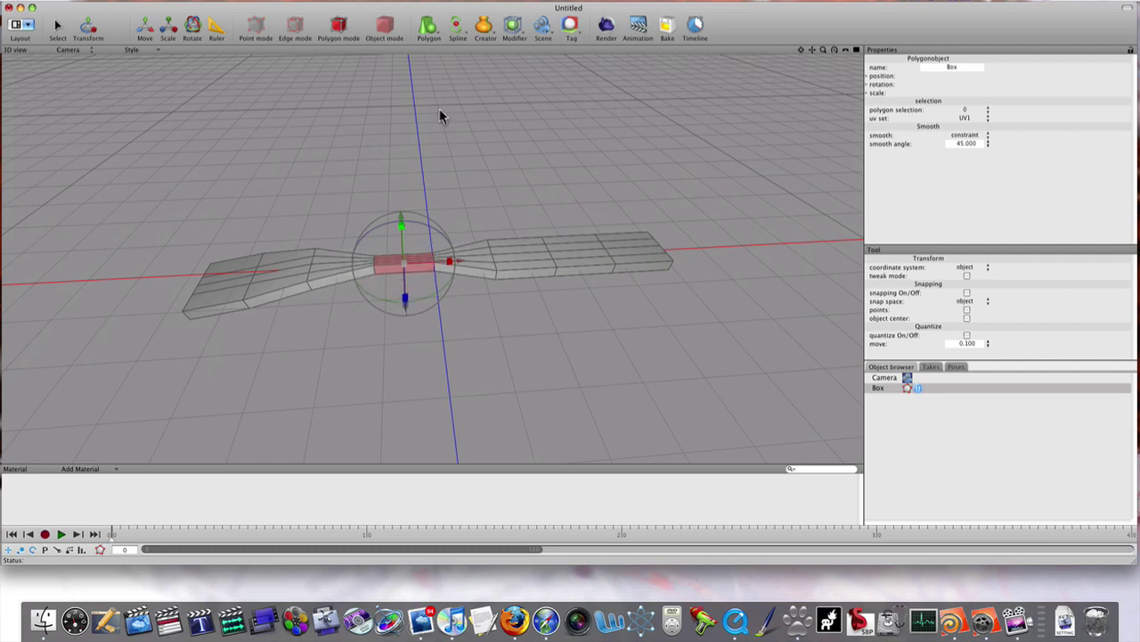
# Area-select the three sections at the end opposite the bend and scale them along X to about half their length
pyautogui.moveTo(565, 319); pyautogui.dragTo(557, 332, button='middle')
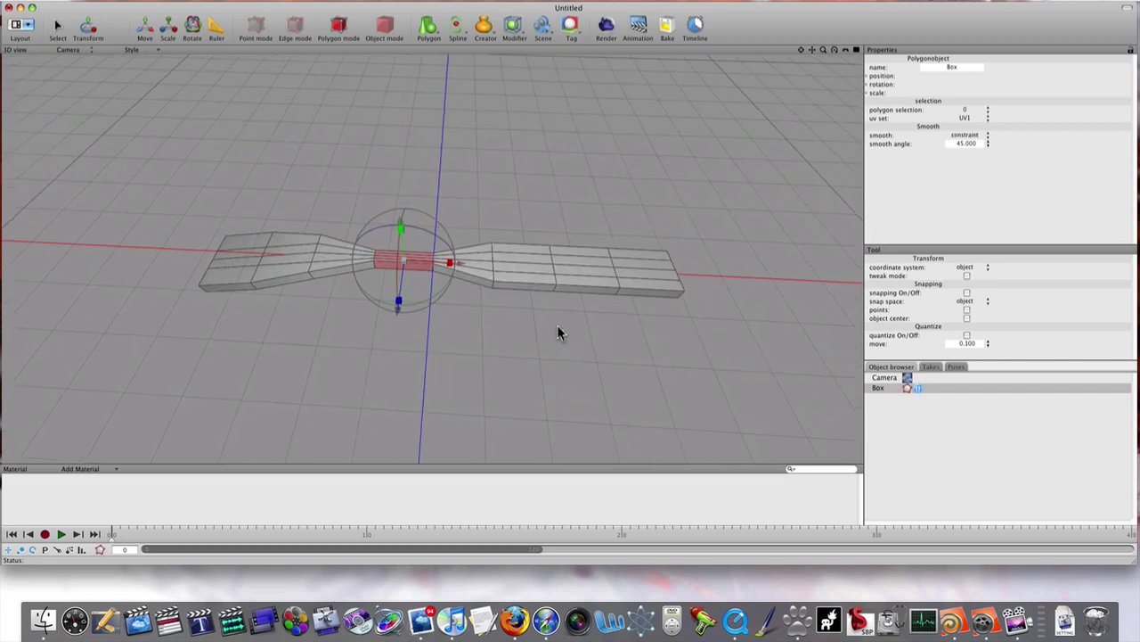
pyautogui.click(153, 3)
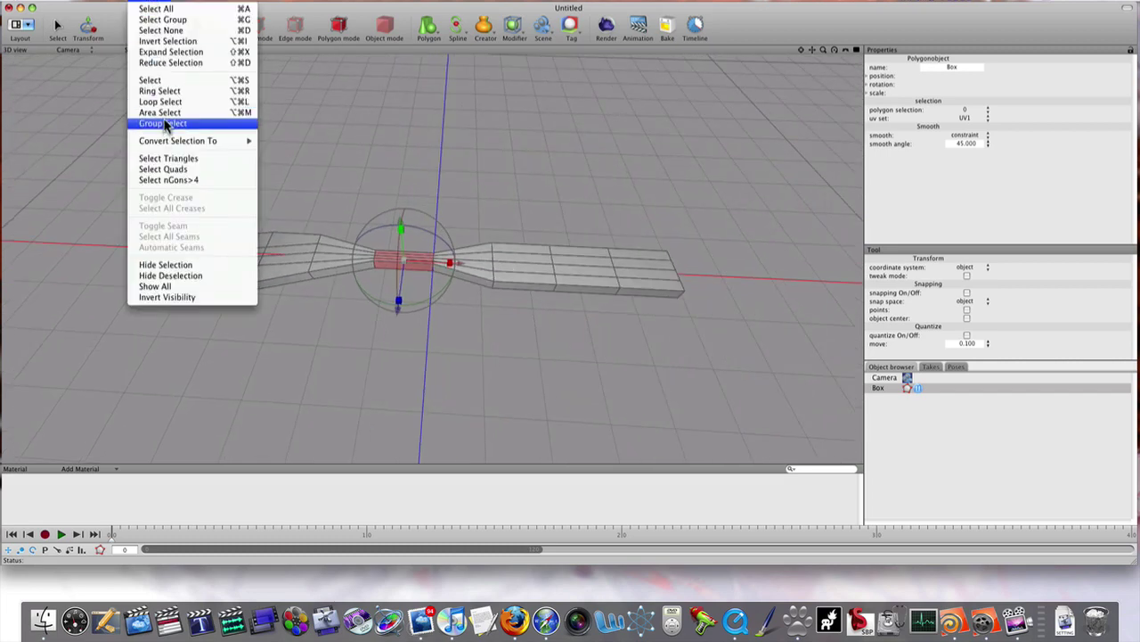
pyautogui.click(181, 114)
pyautogui.moveTo(479, 206)
pyautogui.mouseDown()
pyautogui.moveTo(506, 257)
pyautogui.moveTo(713, 347)
pyautogui.mouseUp()
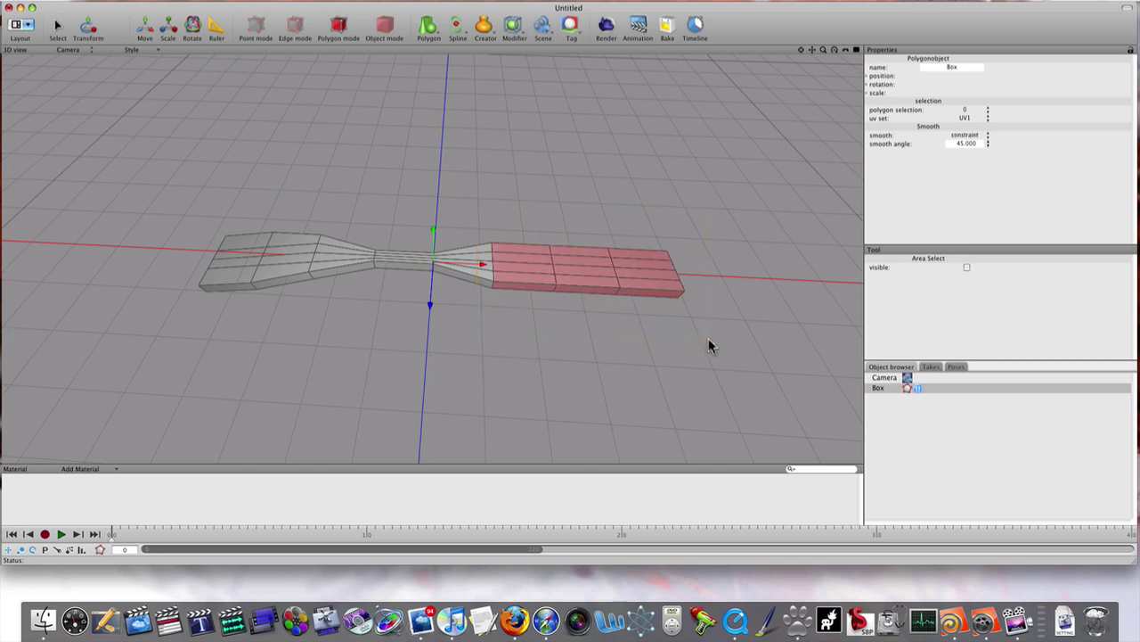
pyautogui.press('t')
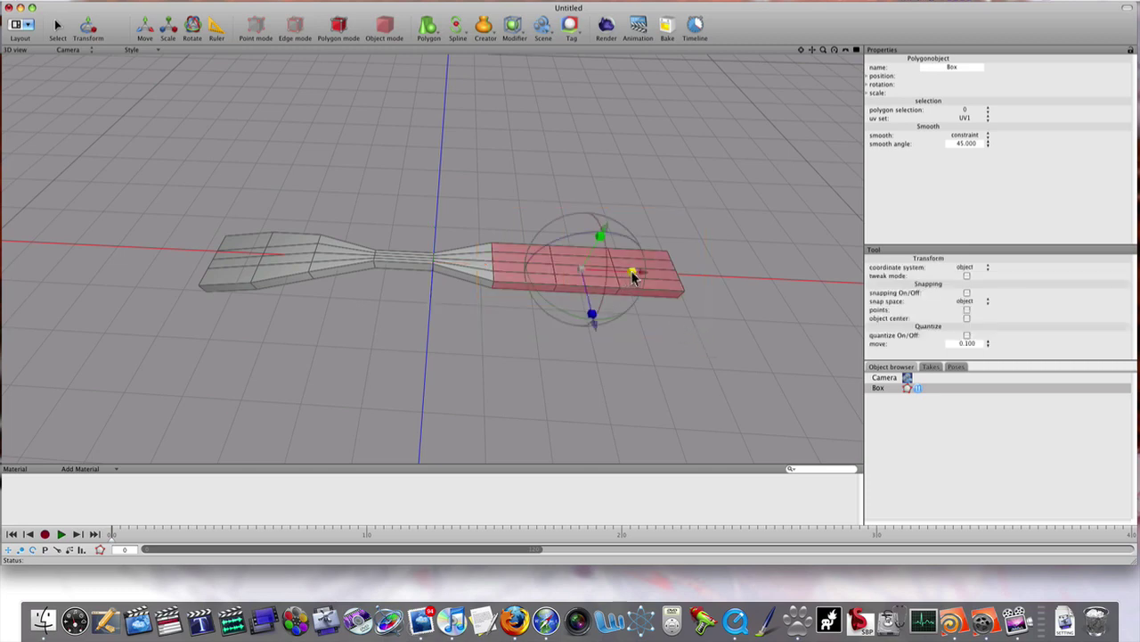
pyautogui.moveTo(632, 277); pyautogui.dragTo(607, 274)
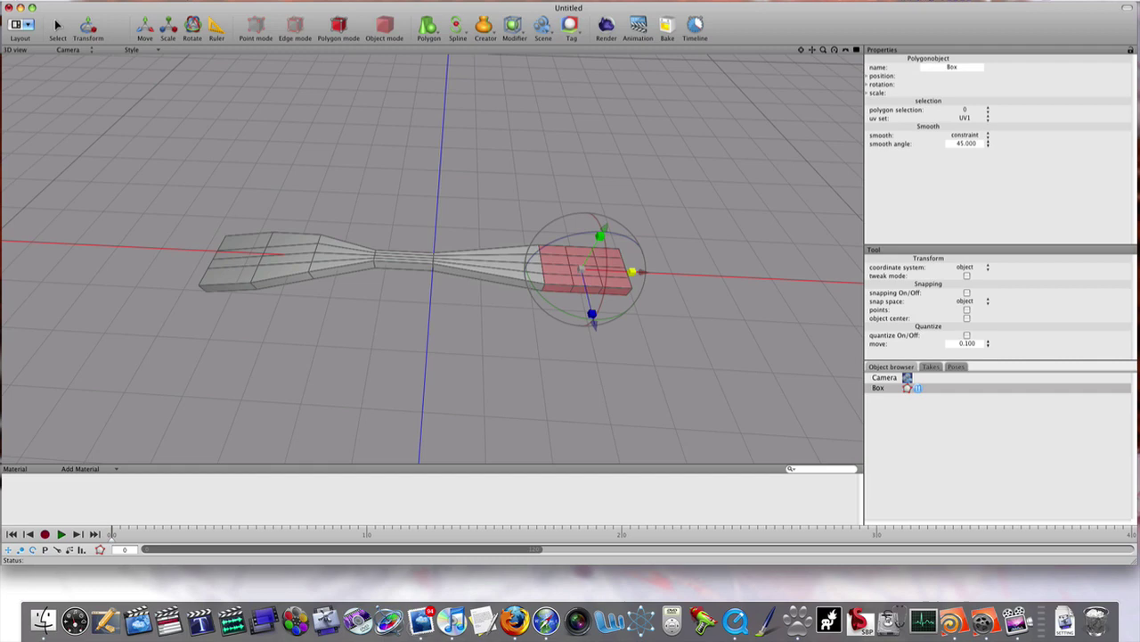
# Select the side faces of the middle section at the shortened end and scale them along Z to widen it into a bowl outline
pyautogui.moveTo(728, 267); pyautogui.dragTo(388, 301, button='middle')
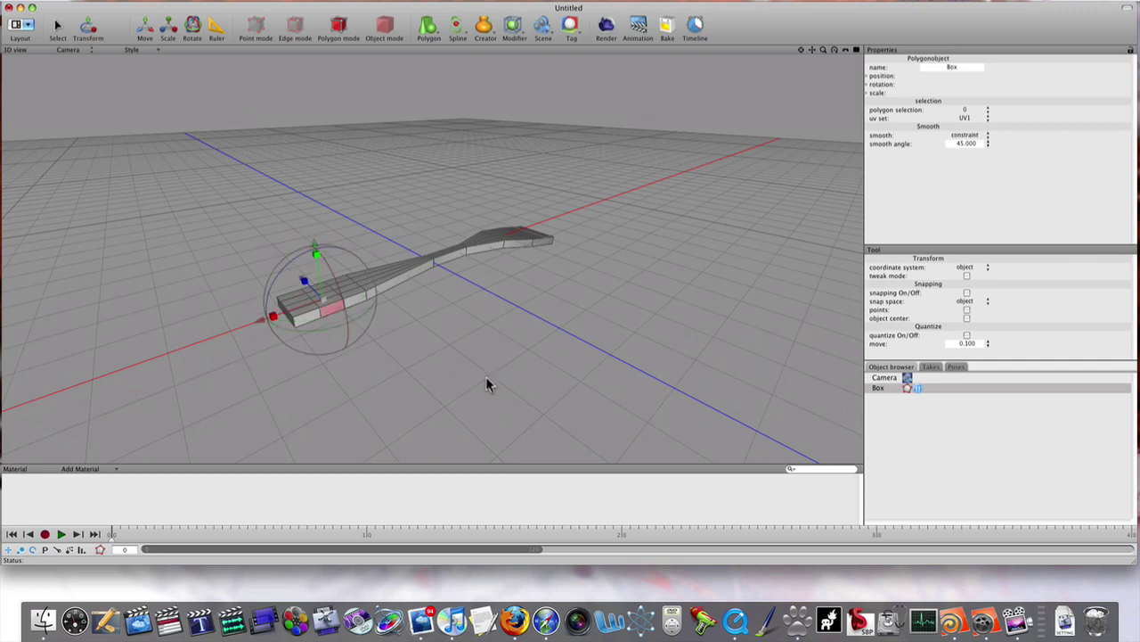
pyautogui.moveTo(486, 384); pyautogui.dragTo(533, 377, button='middle')
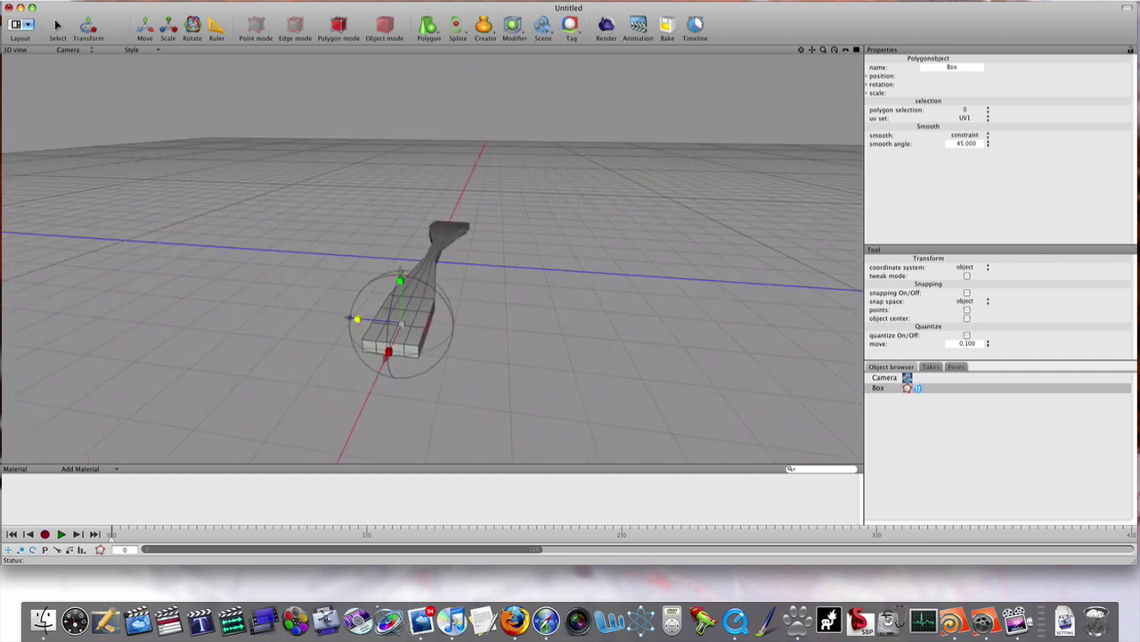
pyautogui.moveTo(355, 318)
pyautogui.mouseDown()
pyautogui.moveTo(365, 314)
pyautogui.moveTo(358, 323)
pyautogui.mouseUp()
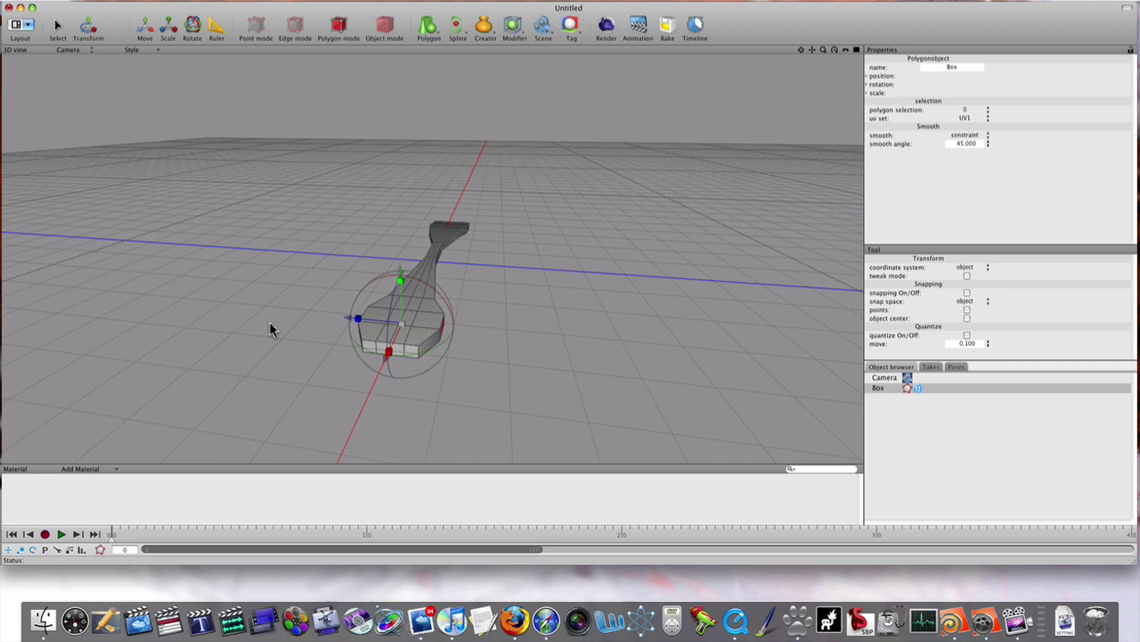
# Select the two middle faces on the tip of the widened end and pull them outward along X to form a tapered point
pyautogui.click(387, 351)
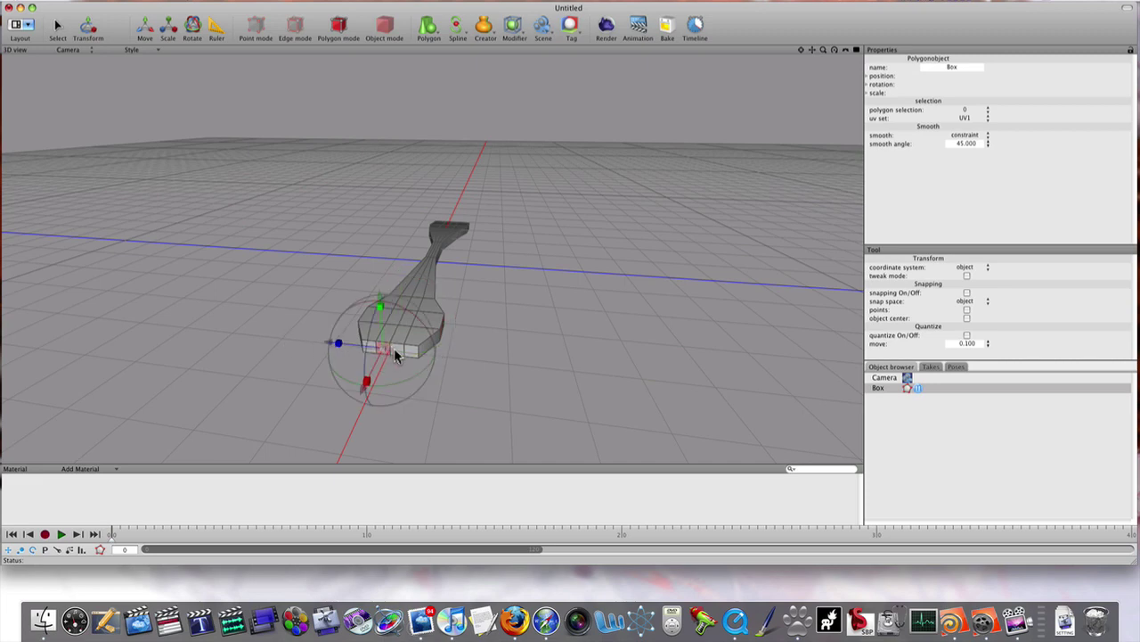
pyautogui.keyDown('shift'); pyautogui.click(397, 354); pyautogui.keyUp('shift')
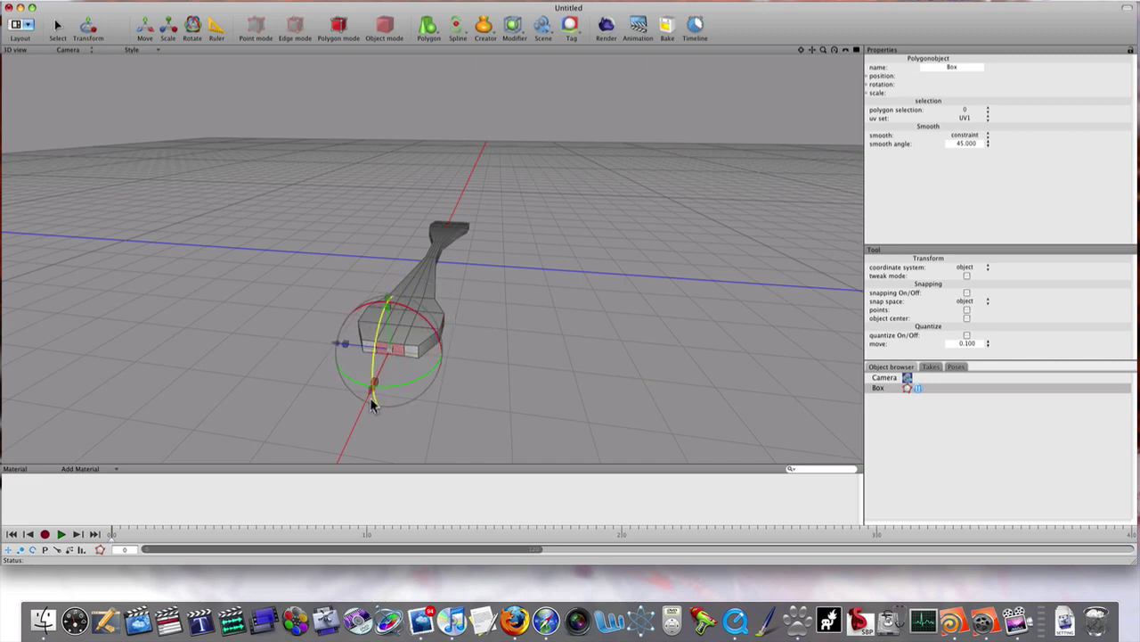
pyautogui.moveTo(375, 396); pyautogui.dragTo(364, 404)
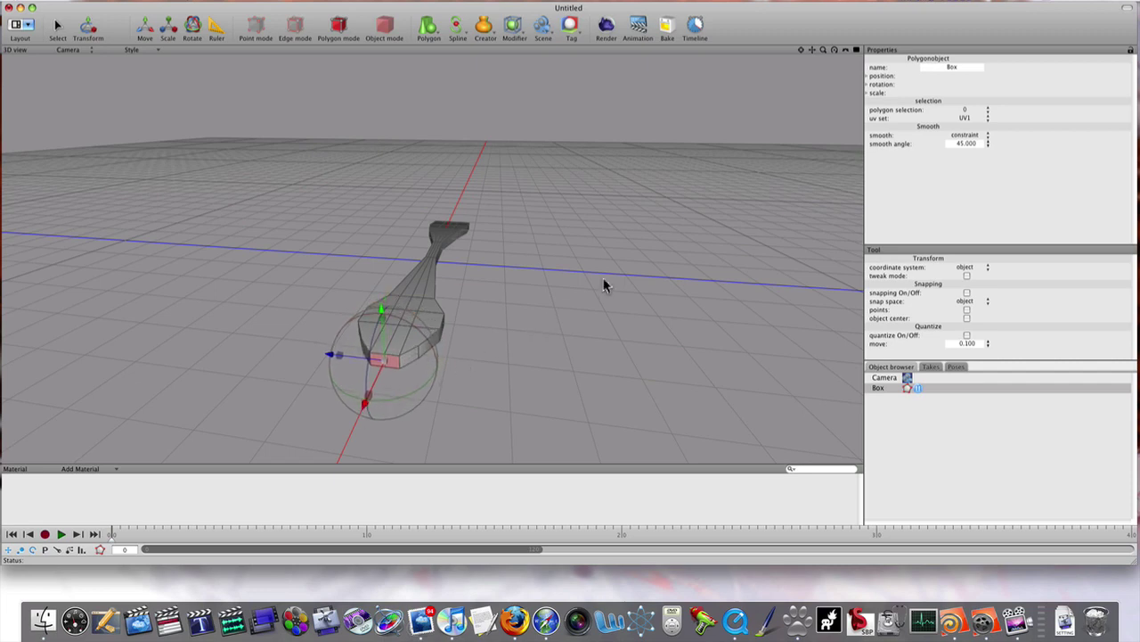
# Select the central top and underside faces of the widened end and move them down along Y to hollow out the bowl
pyautogui.keyDown('alt'); pyautogui.moveTo(603, 280); pyautogui.dragTo(578, 299); pyautogui.keyUp('alt')
pyautogui.moveTo(578, 306); pyautogui.dragTo(531, 308, button='middle')
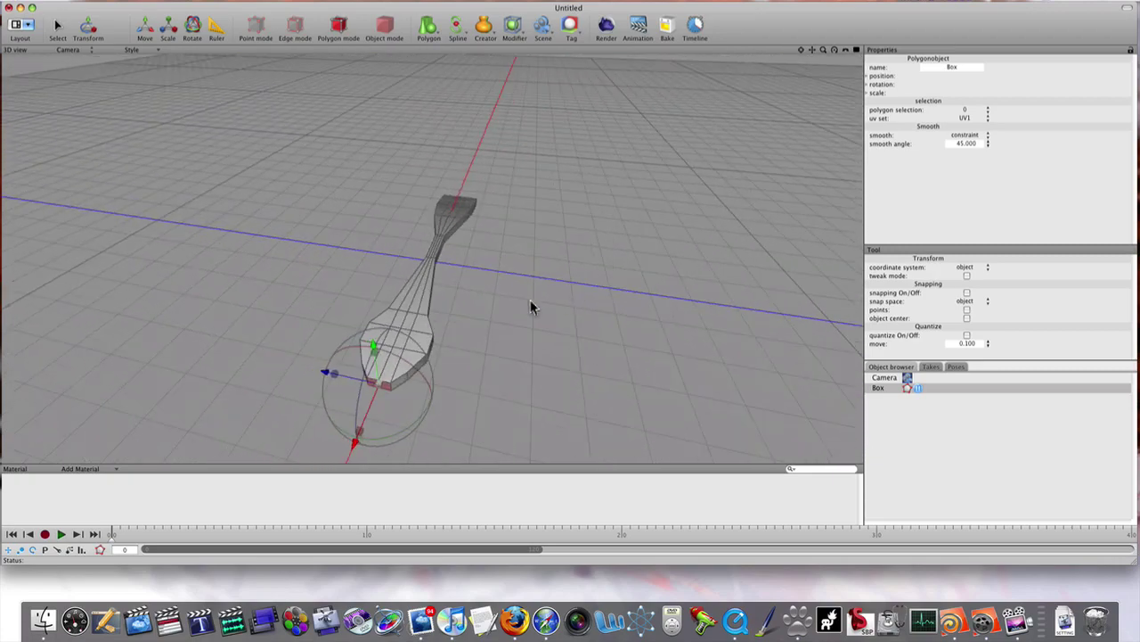
pyautogui.click(398, 330)
pyautogui.click(408, 329)
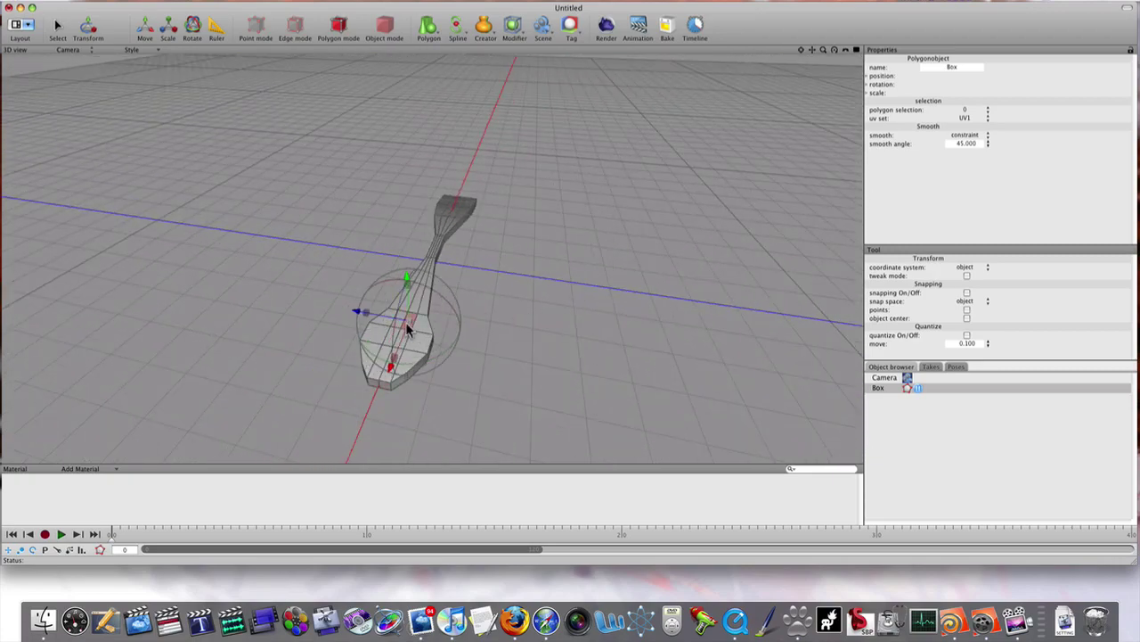
pyautogui.click(401, 322)
pyautogui.click(395, 334)
pyautogui.keyDown('shift'); pyautogui.click(402, 327); pyautogui.keyUp('shift')
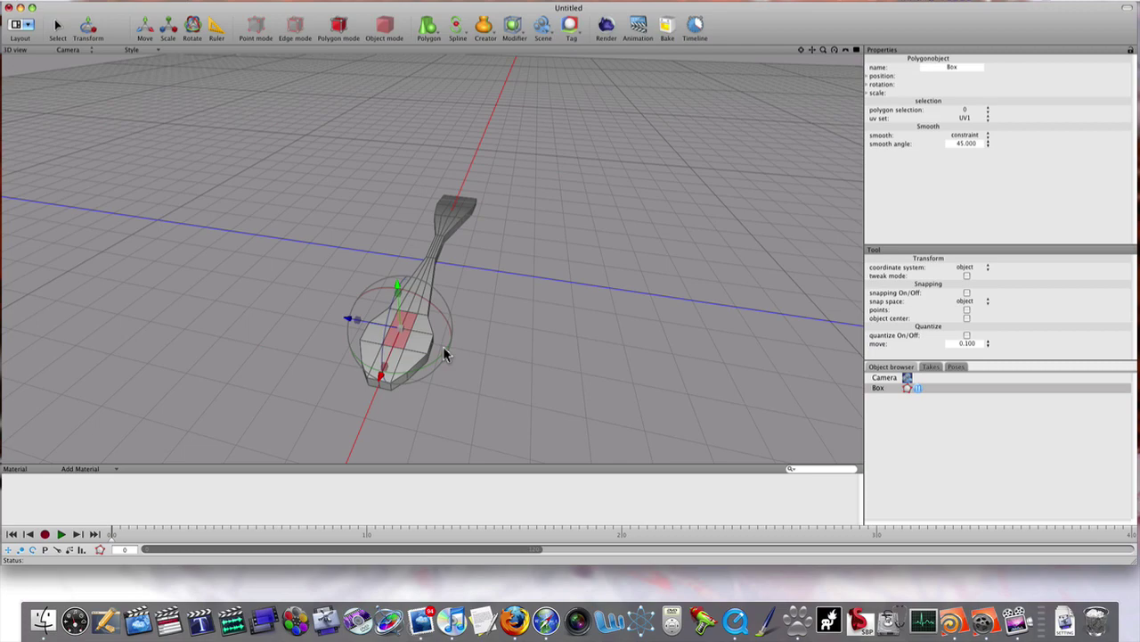
pyautogui.moveTo(451, 355); pyautogui.dragTo(453, 180, button='middle')
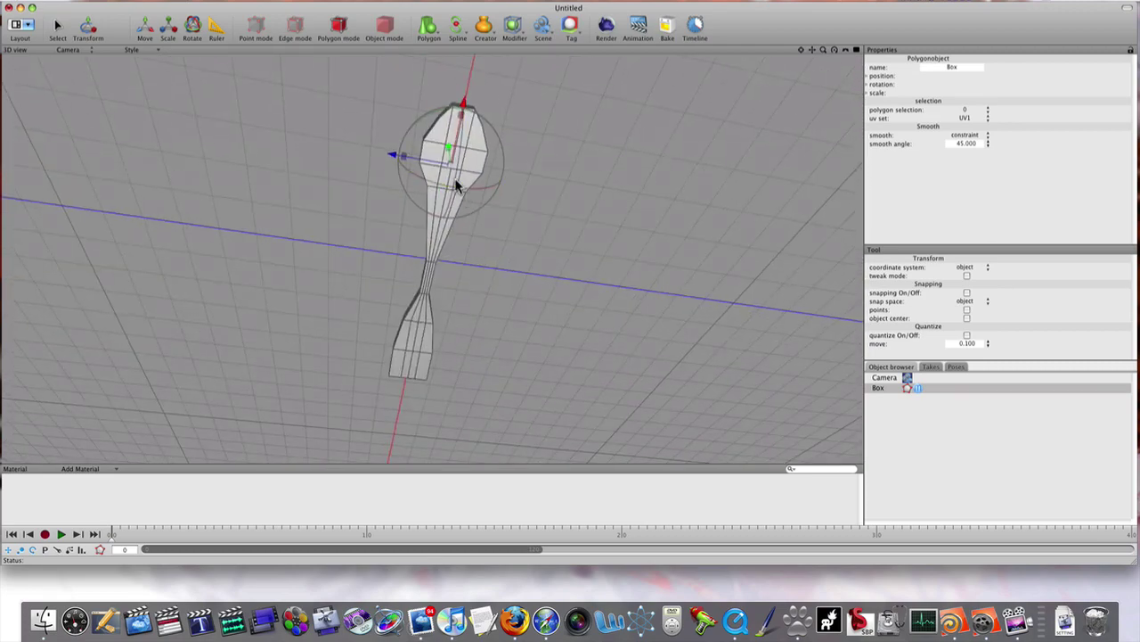
pyautogui.keyDown('shift'); pyautogui.click(452, 175); pyautogui.keyUp('shift')
pyautogui.keyDown('shift'); pyautogui.click(445, 176); pyautogui.keyUp('shift')
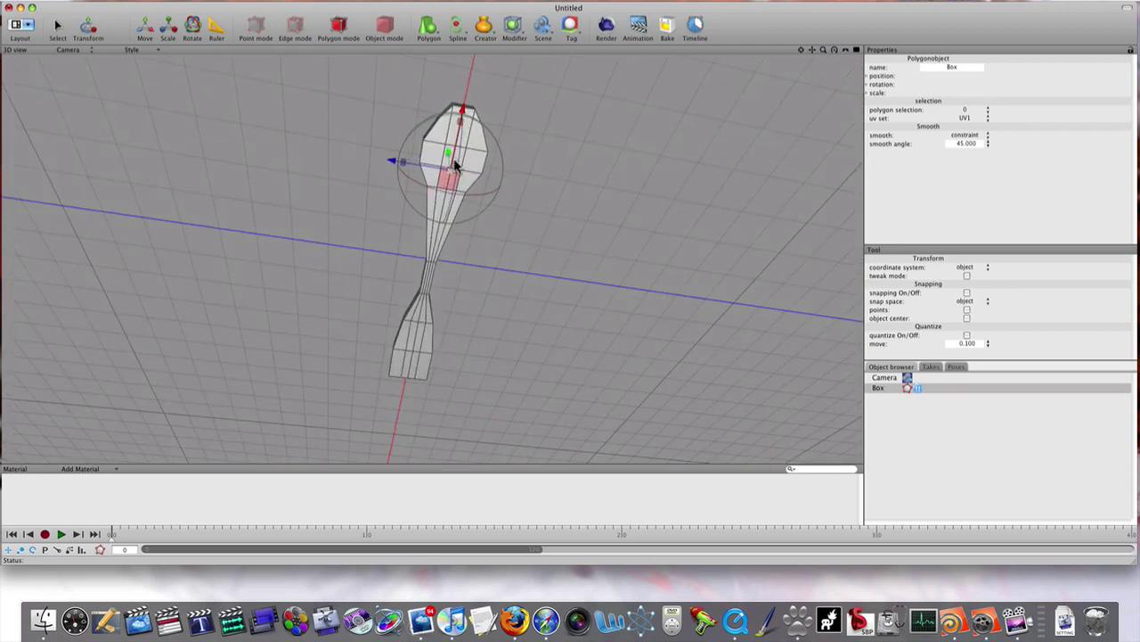
pyautogui.keyDown('shift'); pyautogui.click(456, 152); pyautogui.keyUp('shift')
pyautogui.keyDown('shift'); pyautogui.click(450, 157); pyautogui.keyUp('shift')
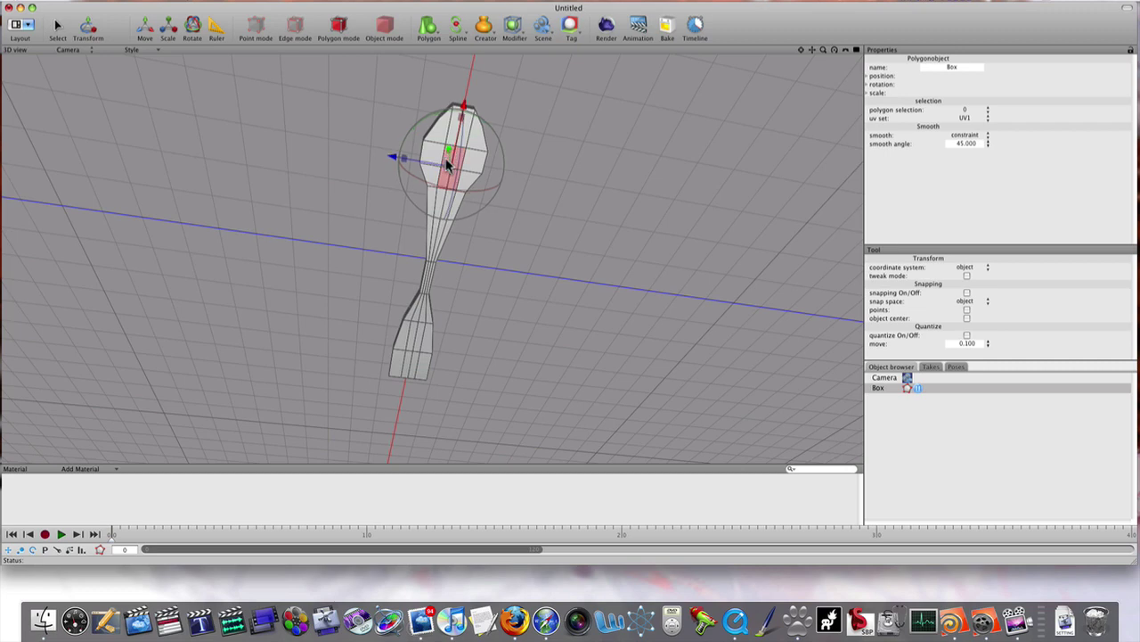
pyautogui.moveTo(538, 178); pyautogui.dragTo(526, 264, button='middle')
pyautogui.moveTo(430, 277); pyautogui.dragTo(430, 285)
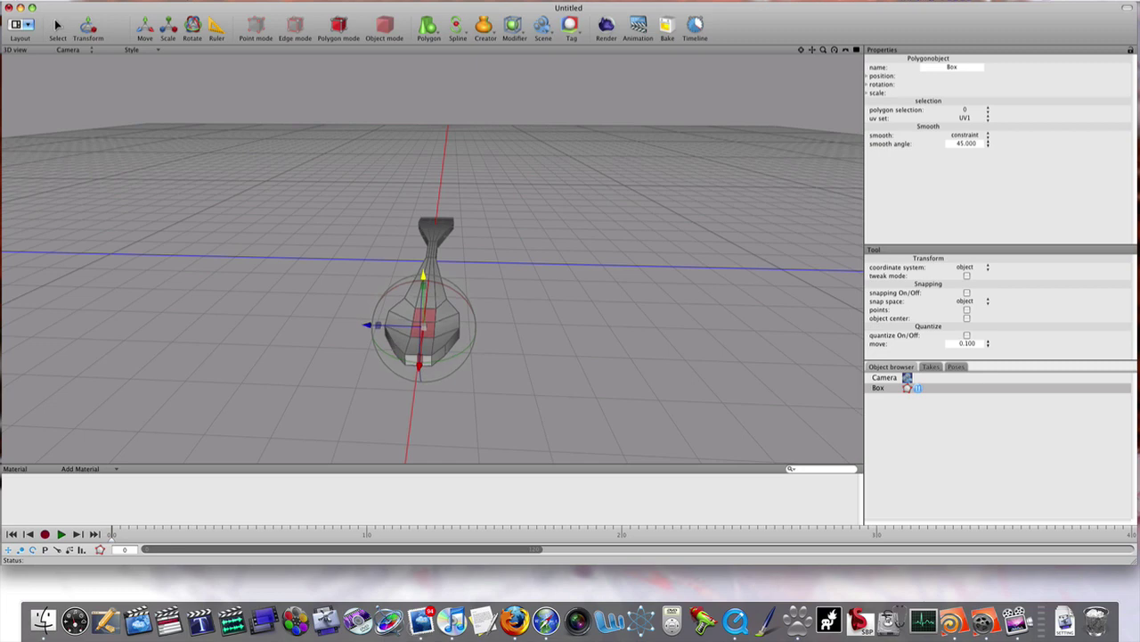
pyautogui.moveTo(562, 276); pyautogui.dragTo(551, 287)
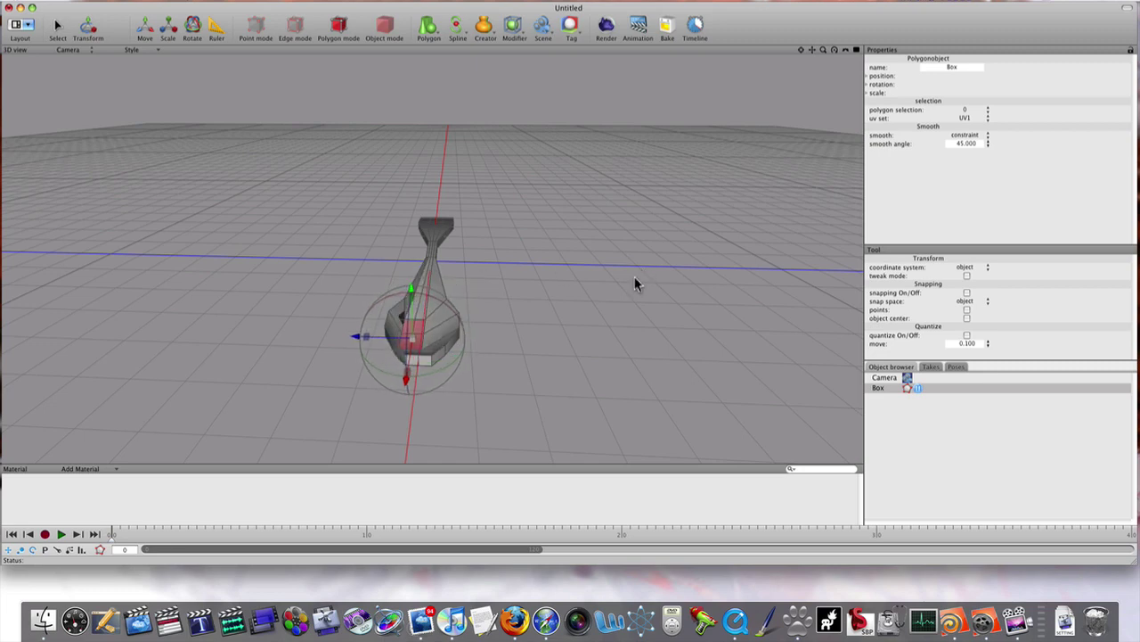
pyautogui.press('super+z')
# Select the edges around the neck's cross-section at the object's centre and move them along X close to the bowl
pyautogui.moveTo(621, 285); pyautogui.dragTo(555, 300, button='middle')
pyautogui.keyDown('alt'); pyautogui.moveTo(465, 279); pyautogui.dragTo(707, 271, button='right'); pyautogui.keyUp('alt')
pyautogui.scroll(-5, 705, 269)
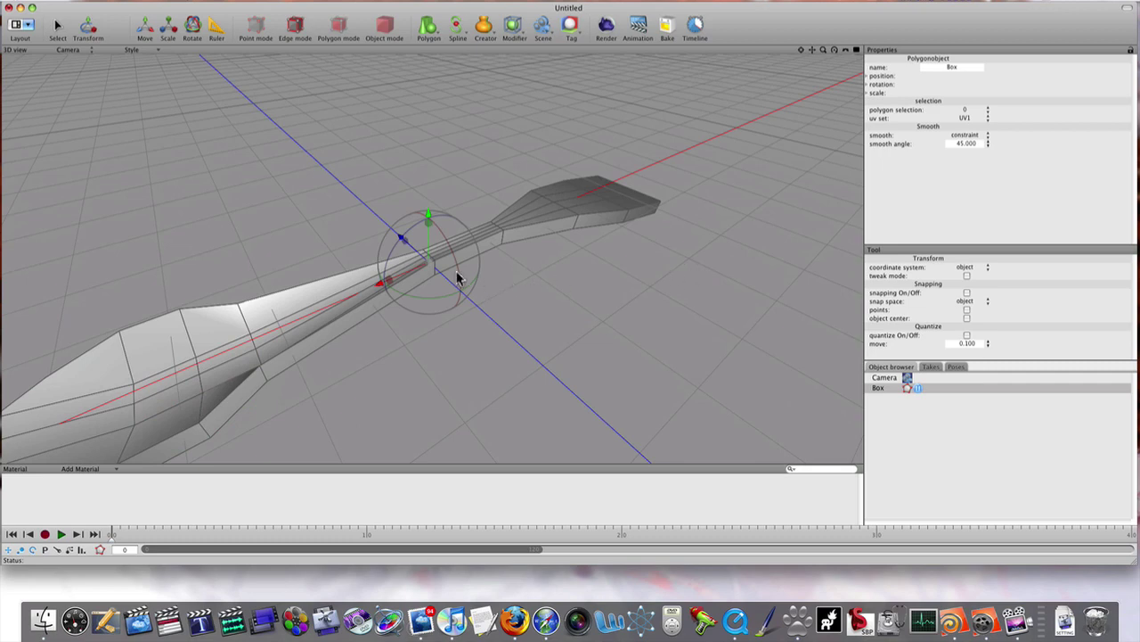
pyautogui.scroll(4, 591, 313)
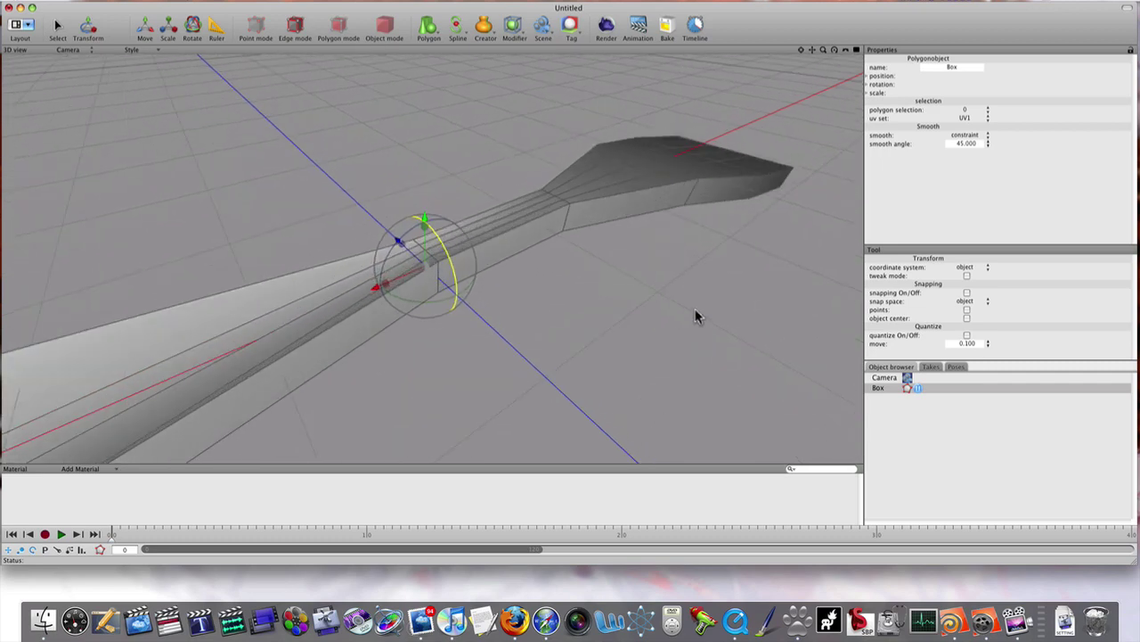
pyautogui.click(439, 276)
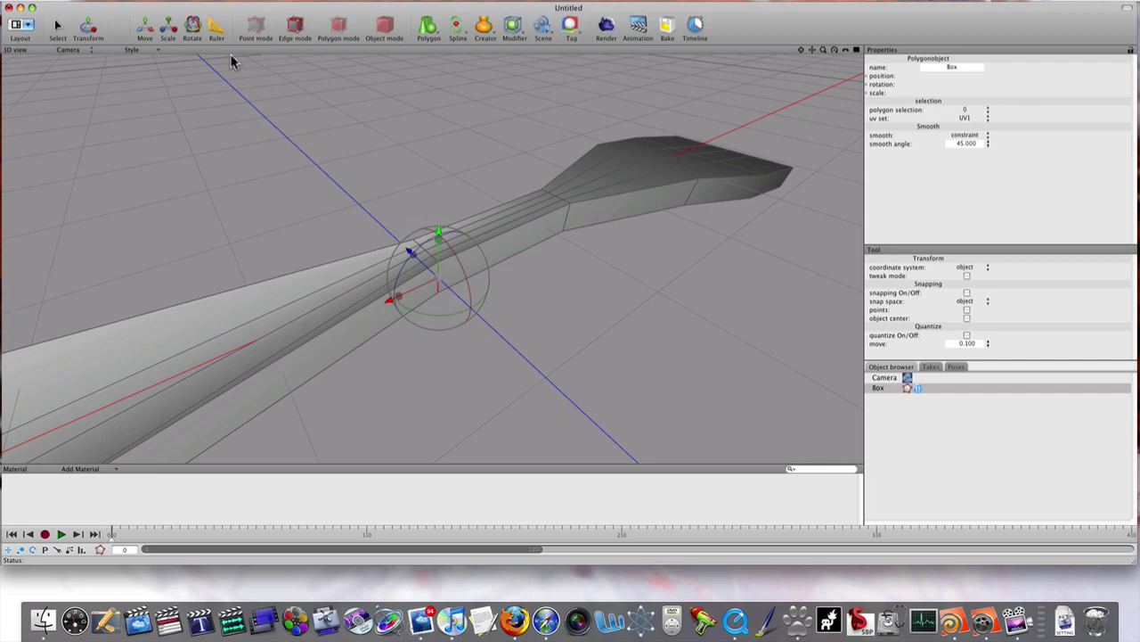
pyautogui.click(58, 28)
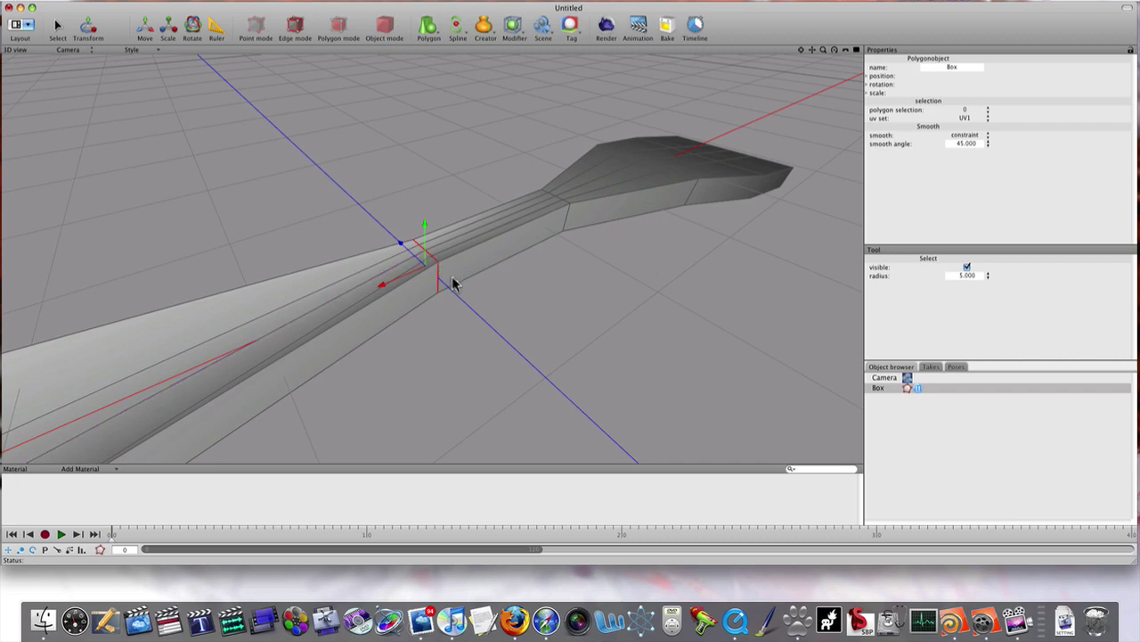
pyautogui.moveTo(466, 293); pyautogui.dragTo(426, 205, button='middle')
pyautogui.moveTo(433, 277)
pyautogui.mouseDown(button='middle')
pyautogui.moveTo(469, 293)
pyautogui.moveTo(436, 279)
pyautogui.mouseUp(button='middle')
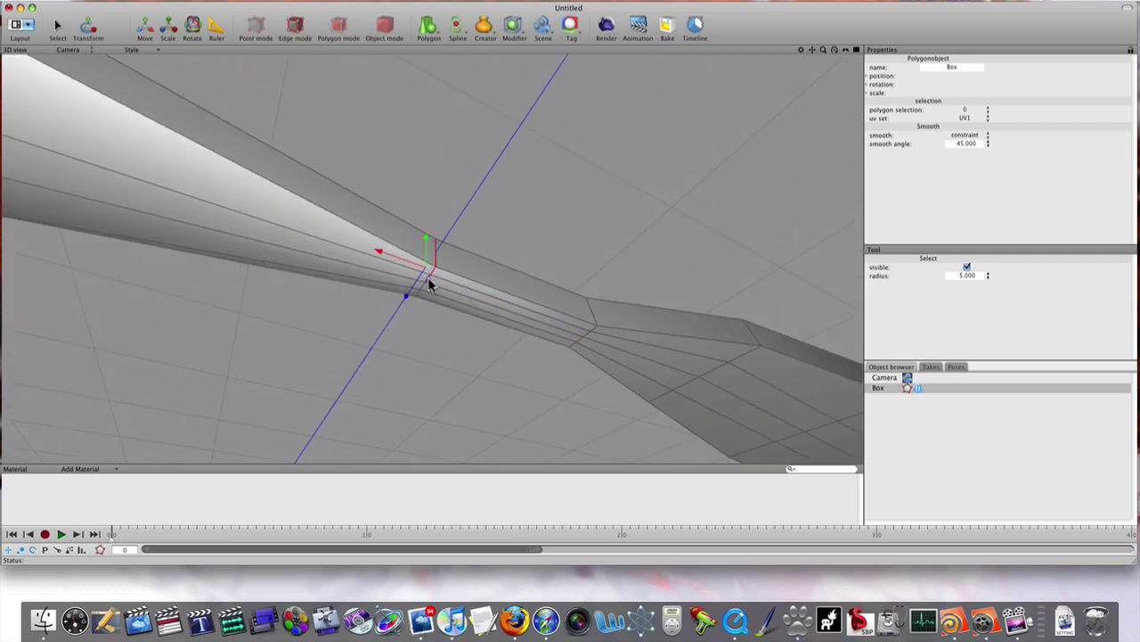
pyautogui.moveTo(420, 311); pyautogui.dragTo(516, 315, button='middle')
pyautogui.keyDown('shift'); pyautogui.click(423, 265); pyautogui.keyUp('shift')
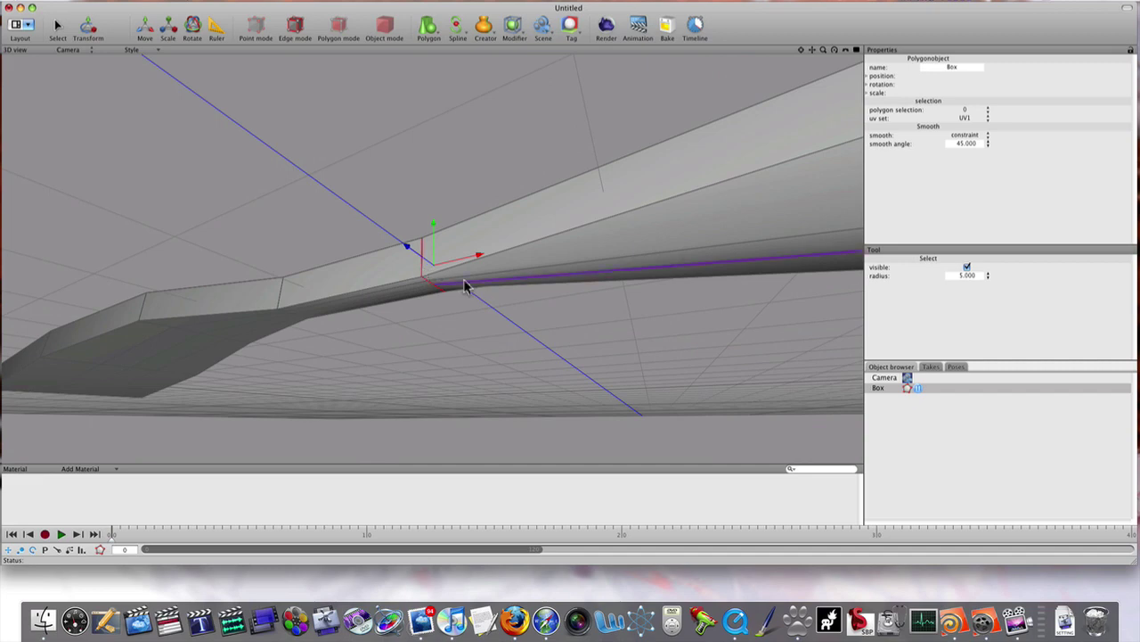
pyautogui.moveTo(466, 285); pyautogui.dragTo(471, 343, button='middle')
pyautogui.press('t')
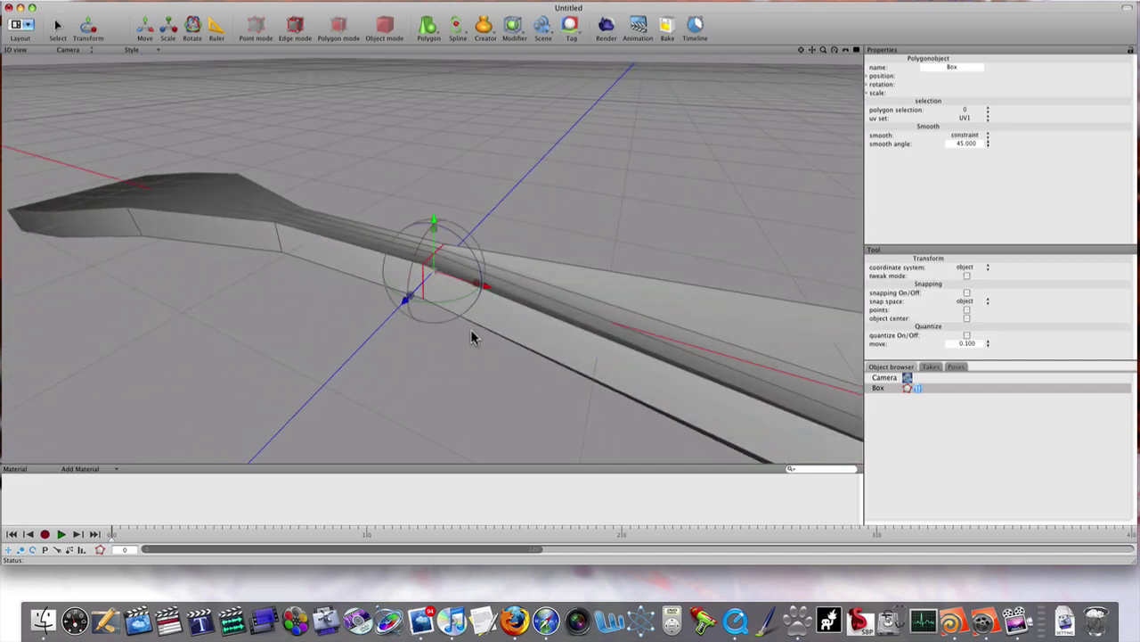
pyautogui.moveTo(488, 289); pyautogui.dragTo(788, 372)
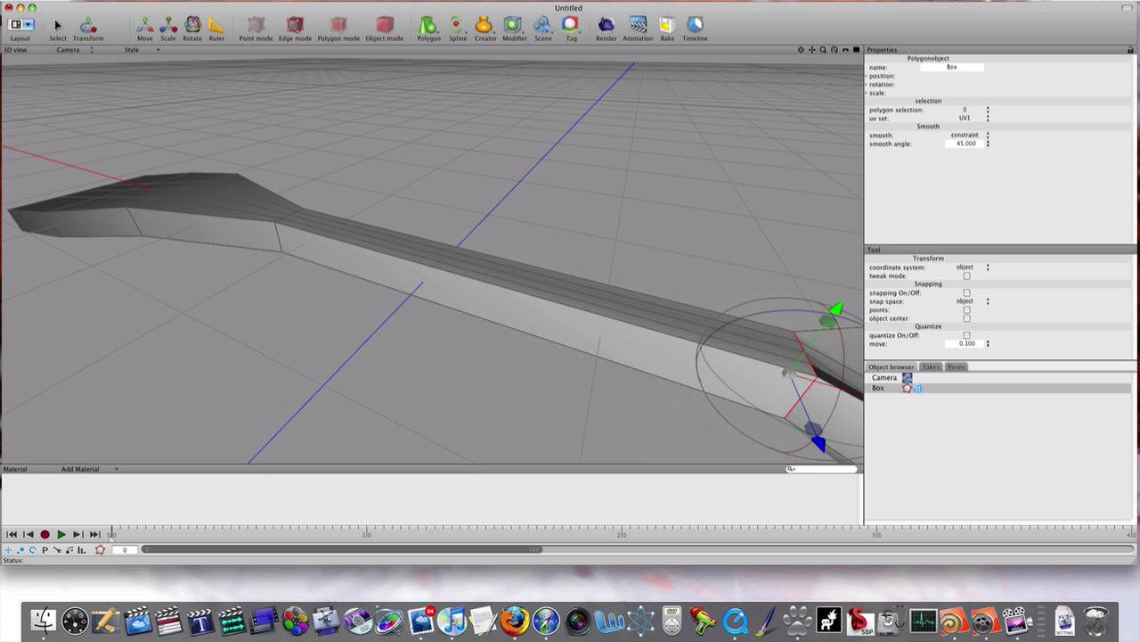
# Select the edges around the bowl's upper rim, scale them inward along Z and lower them slightly along Y
pyautogui.moveTo(758, 372); pyautogui.dragTo(636, 343, button='middle')
pyautogui.moveTo(705, 313); pyautogui.dragTo(553, 312, button='middle')
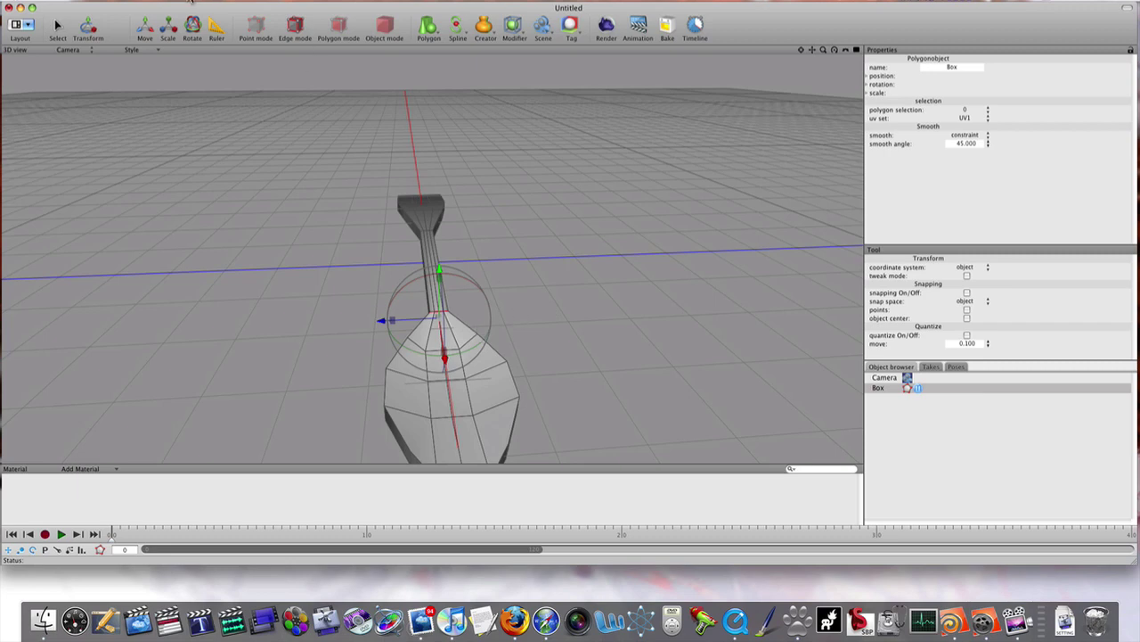
pyautogui.press('a')
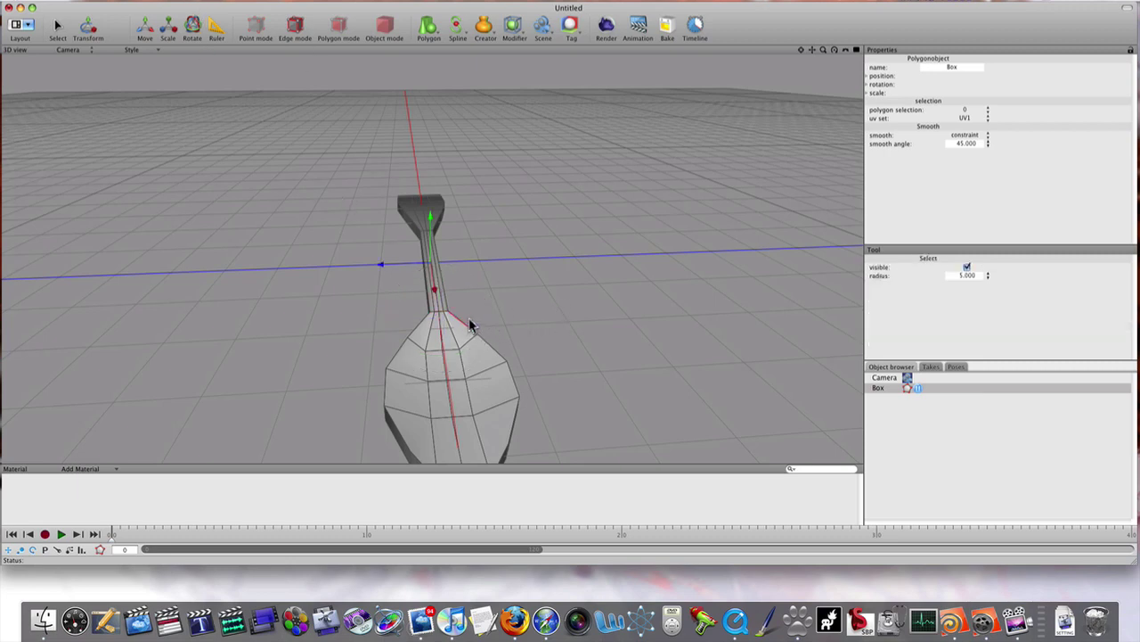
pyautogui.scroll(3, 481, 323)
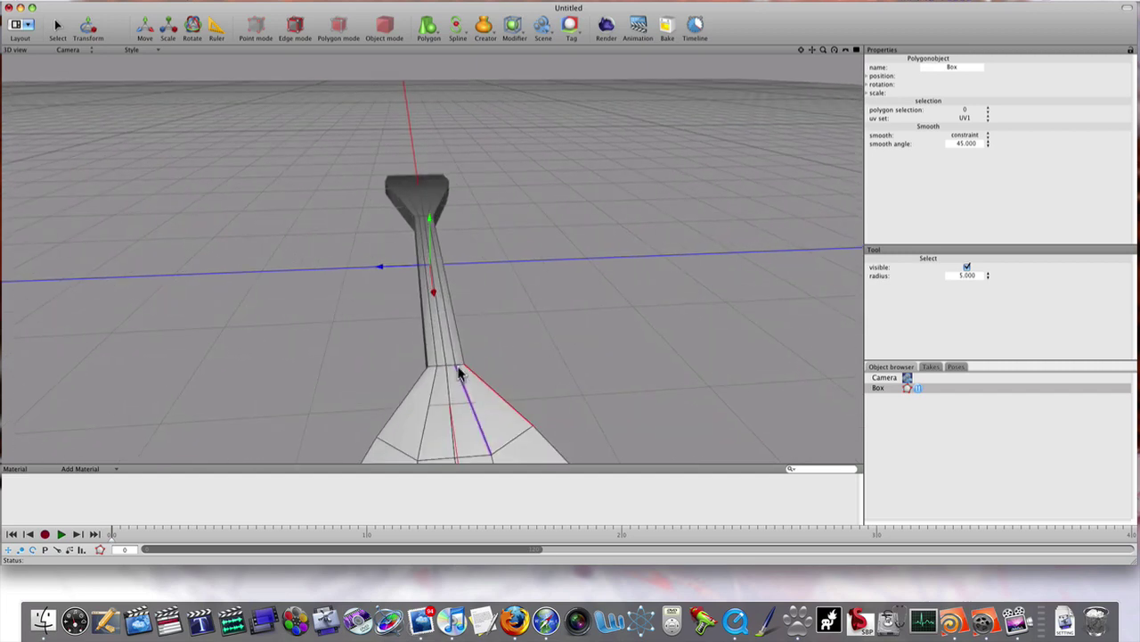
pyautogui.keyDown('shift'); pyautogui.click(458, 366); pyautogui.keyUp('shift')
pyautogui.keyDown('shift'); pyautogui.click(449, 365); pyautogui.keyUp('shift')
pyautogui.keyDown('shift'); pyautogui.click(440, 365); pyautogui.keyUp('shift')
pyautogui.scroll(-4, 615, 370)
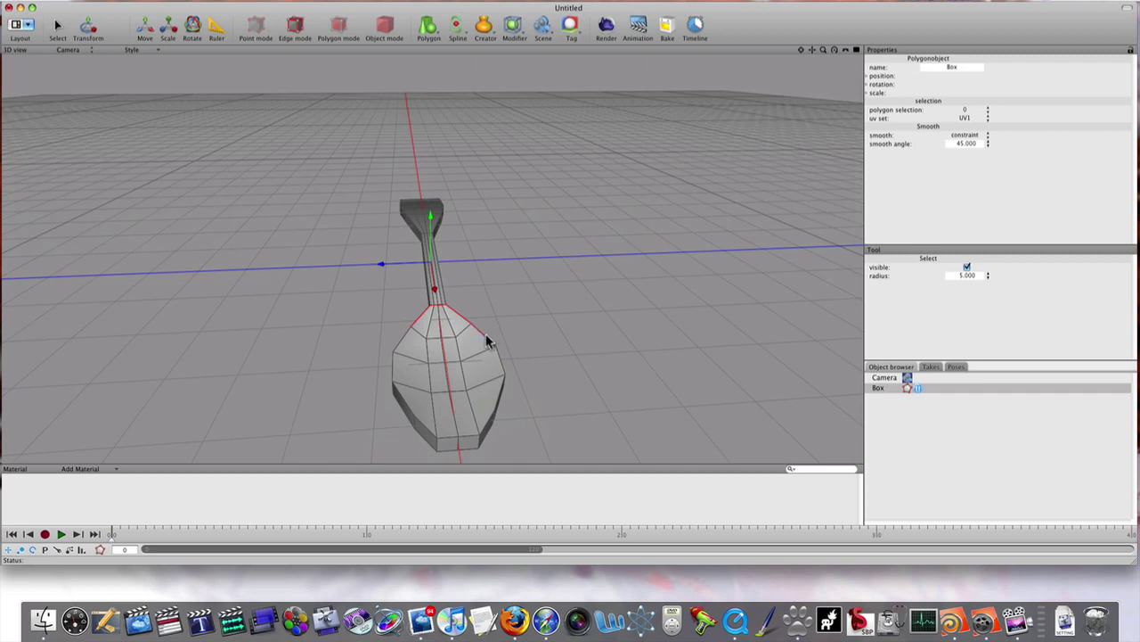
pyautogui.keyDown('shift'); pyautogui.click(398, 347); pyautogui.keyUp('shift')
pyautogui.keyDown('shift'); pyautogui.click(503, 374); pyautogui.keyUp('shift')
pyautogui.keyDown('shift'); pyautogui.click(462, 438); pyautogui.keyUp('shift')
pyautogui.moveTo(572, 358); pyautogui.dragTo(531, 322, button='middle')
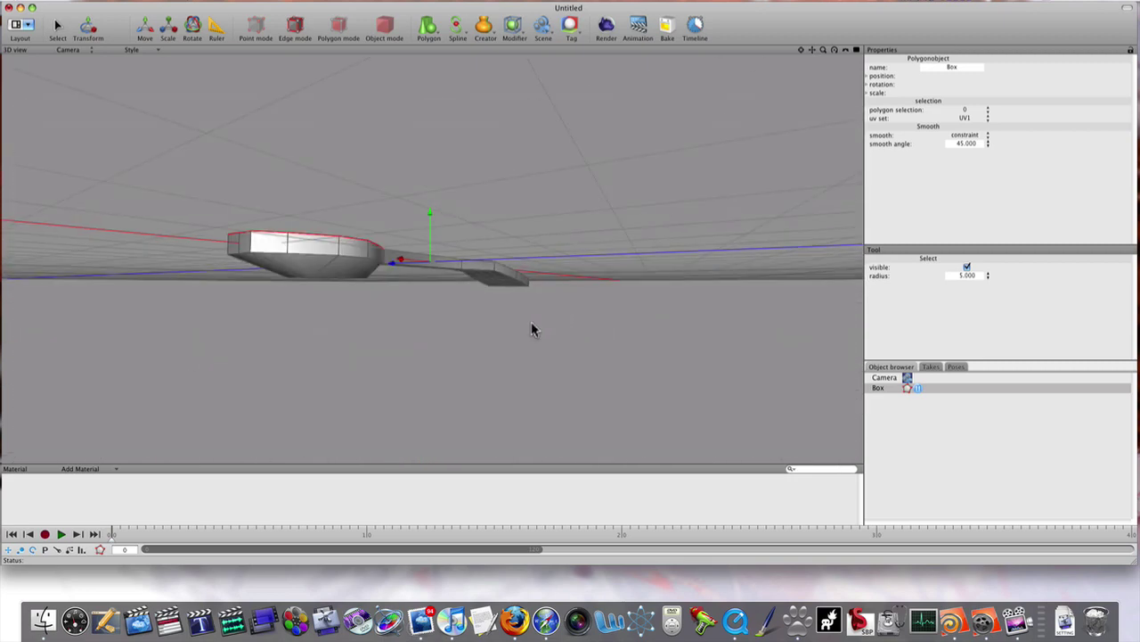
pyautogui.moveTo(378, 325); pyautogui.dragTo(400, 362, button='middle')
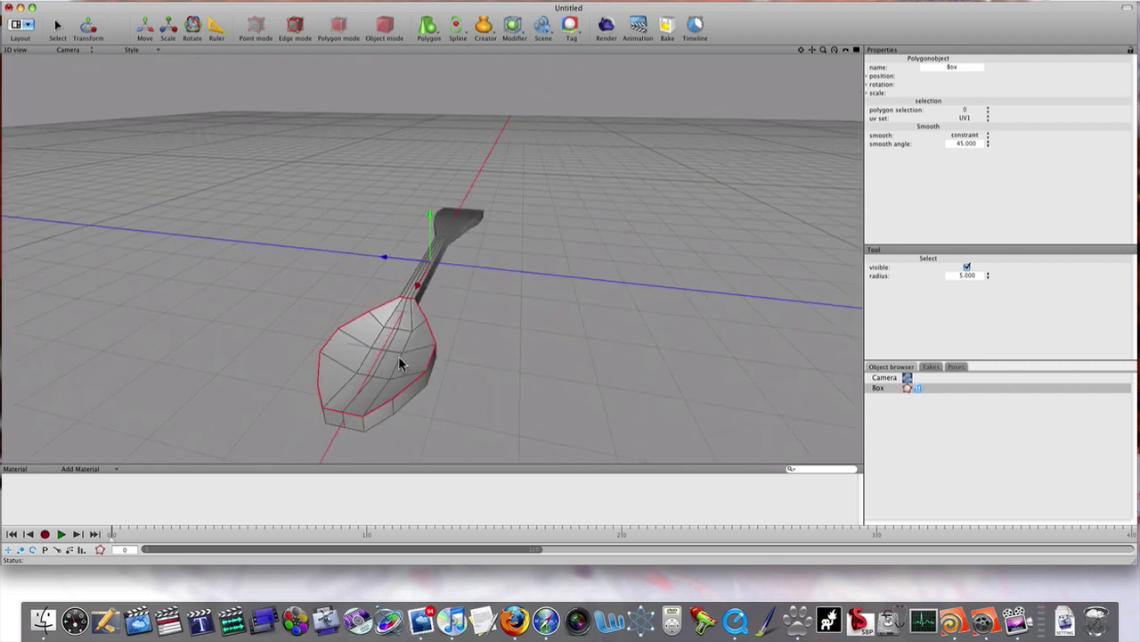
pyautogui.press('t')
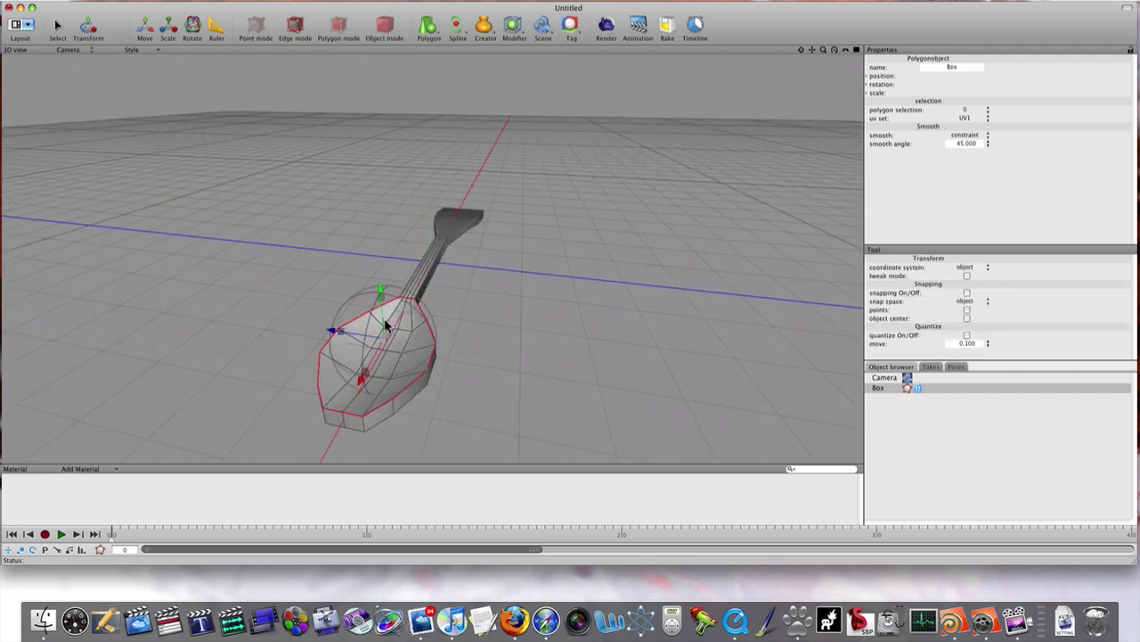
pyautogui.moveTo(343, 333); pyautogui.dragTo(391, 337)
pyautogui.moveTo(381, 291); pyautogui.dragTo(381, 300)
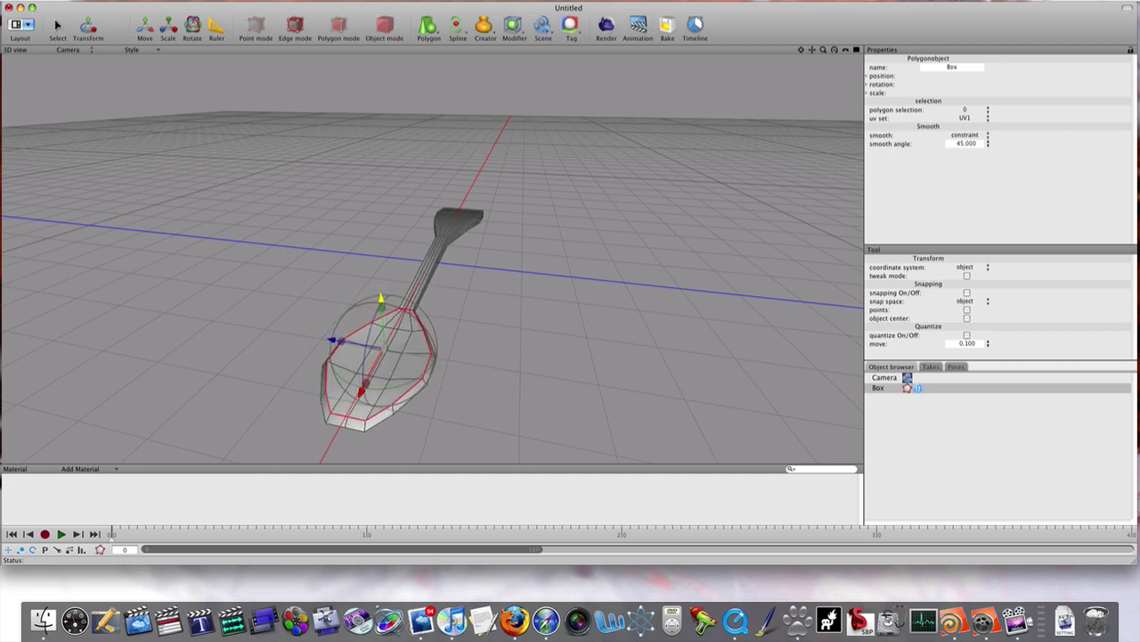
# Add a Subdivision modifier and nest it under the Box object to smooth the spoon
pyautogui.keyDown('alt'); pyautogui.moveTo(572, 344); pyautogui.dragTo(629, 346); pyautogui.keyUp('alt')
pyautogui.moveTo(633, 348); pyautogui.dragTo(575, 267, button='middle')
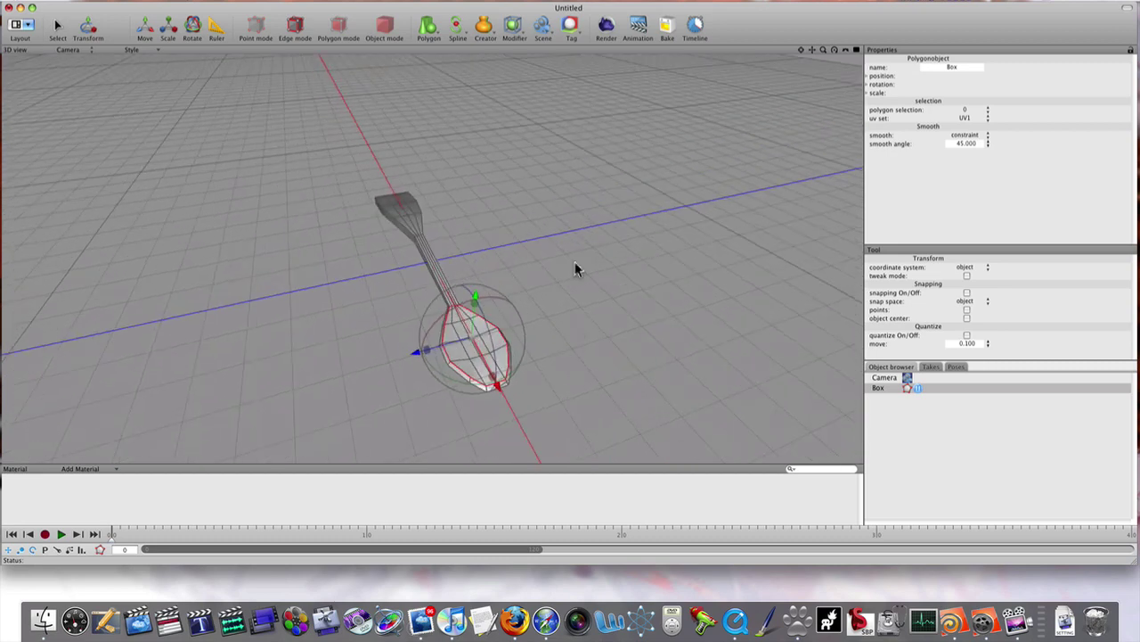
pyautogui.click(515, 32)
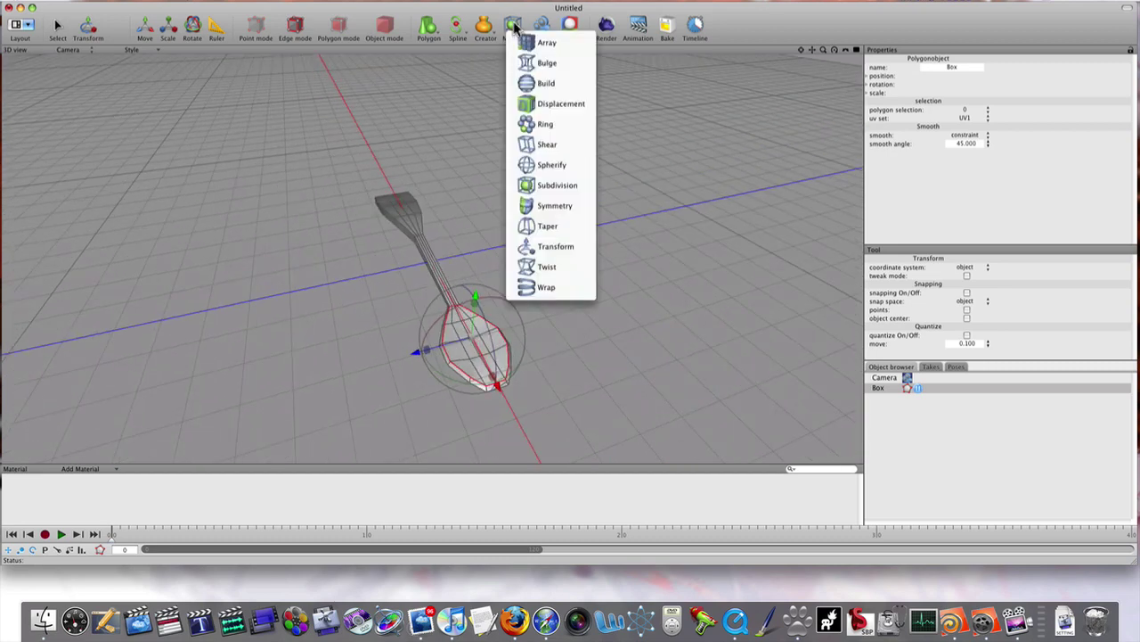
pyautogui.click(539, 185)
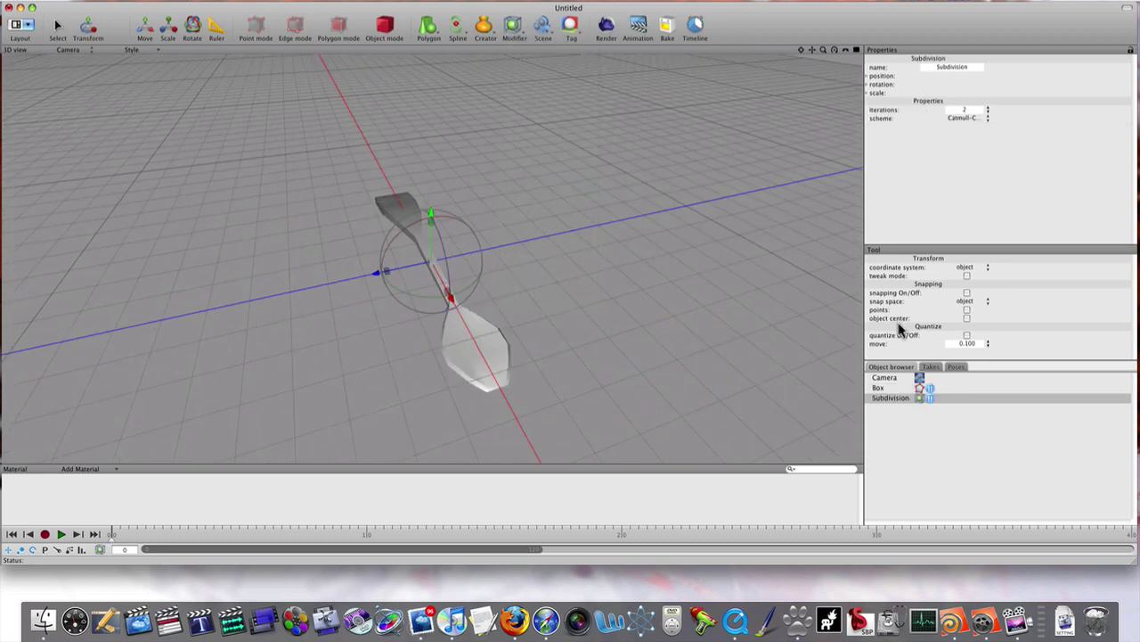
pyautogui.moveTo(888, 400); pyautogui.dragTo(887, 390)
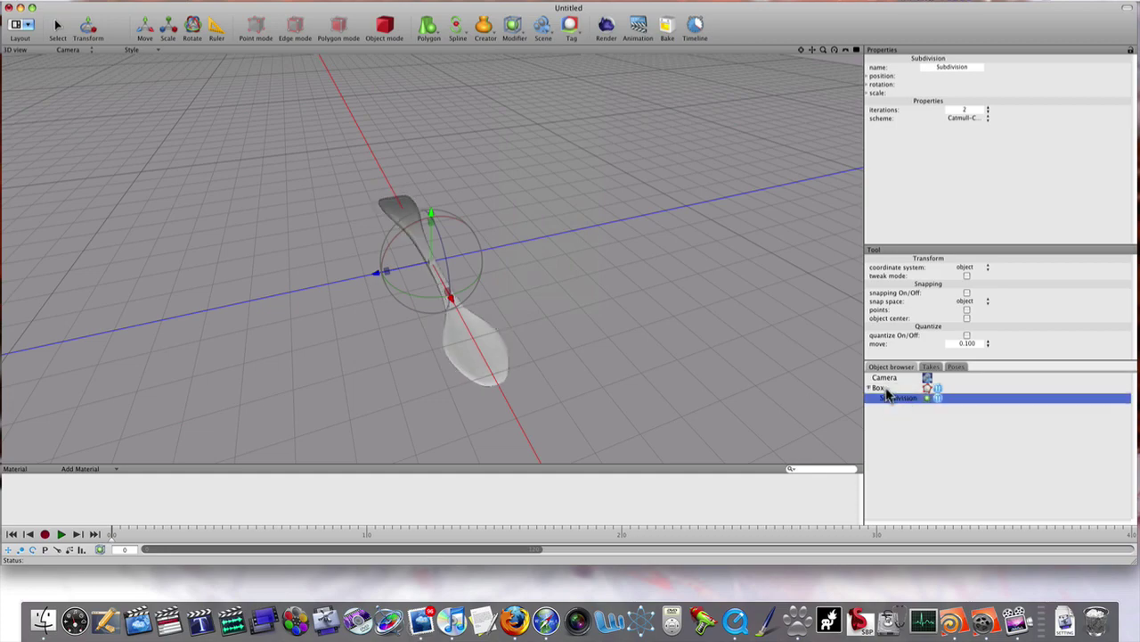
pyautogui.moveTo(472, 307); pyautogui.dragTo(611, 280, button='middle')
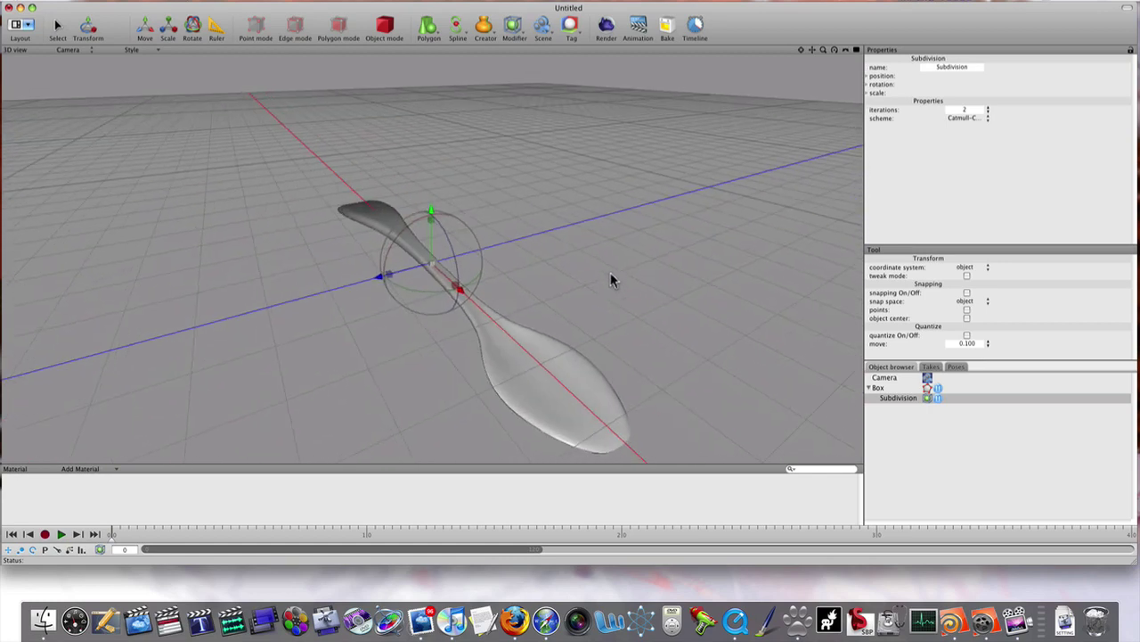
# Add a Sky Light to the scene and render a preview of the spoon, then close the render window
pyautogui.click(542, 27)
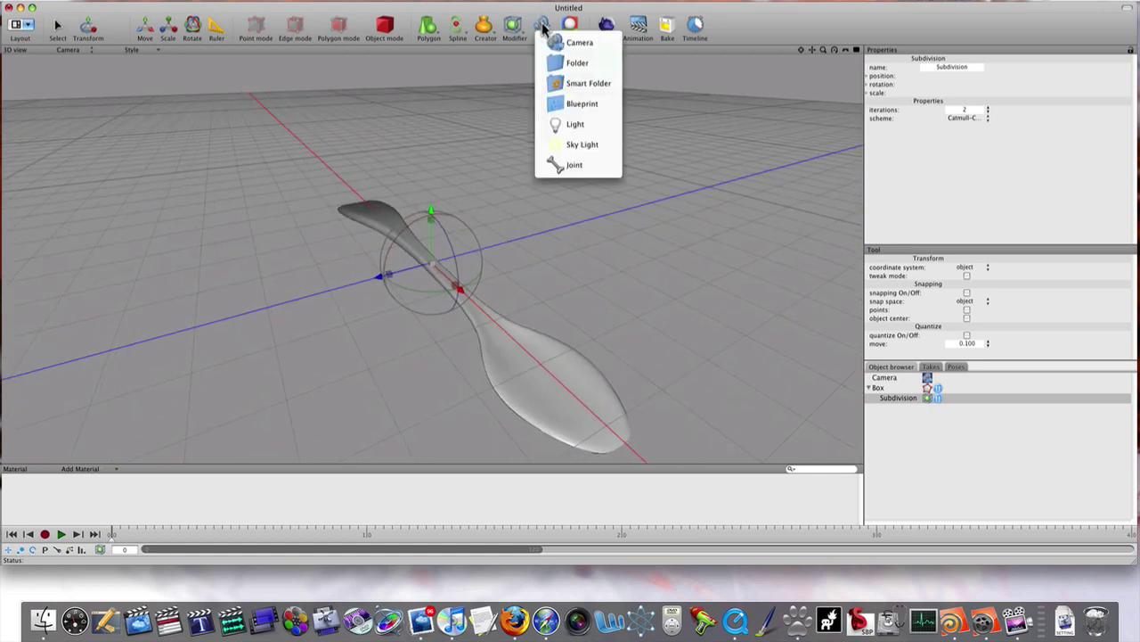
pyautogui.click(579, 144)
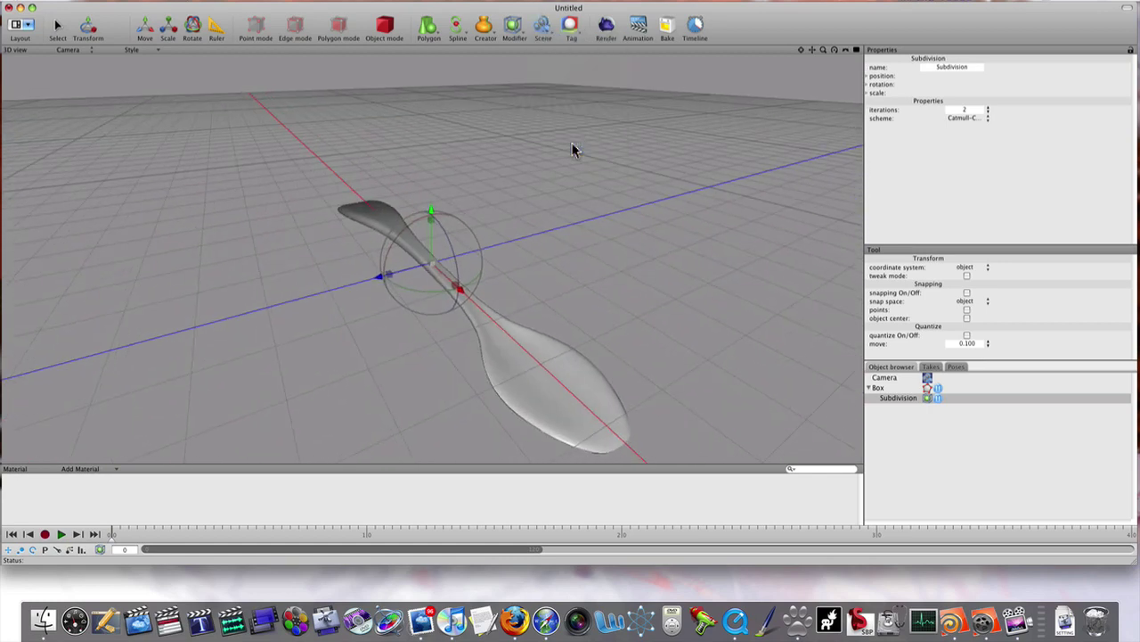
pyautogui.click(607, 27)
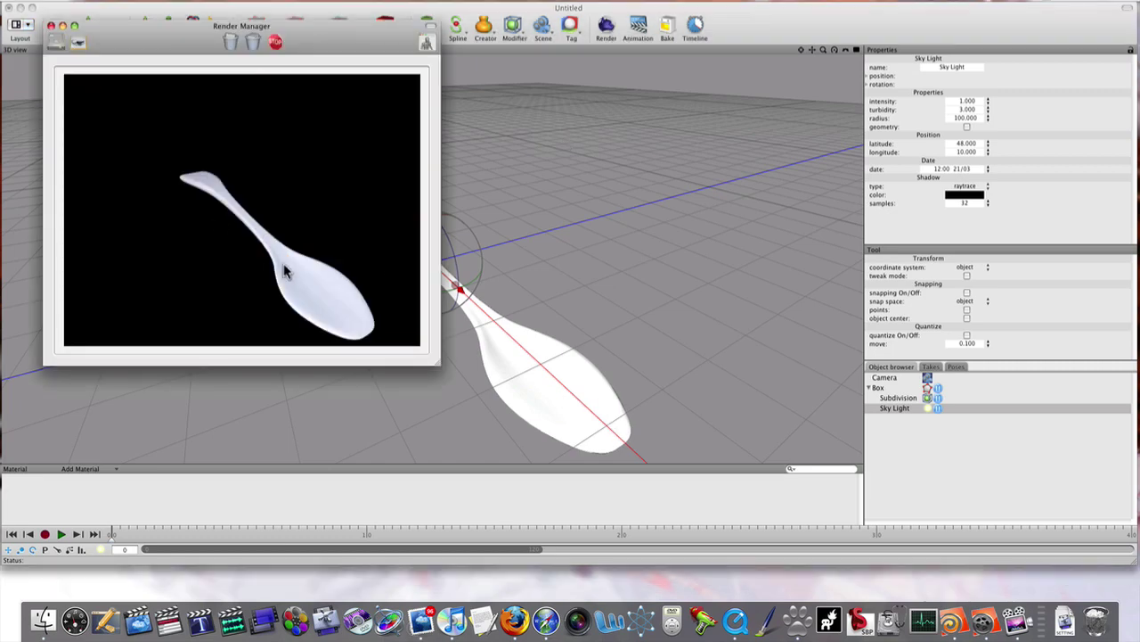
pyautogui.click(51, 26)
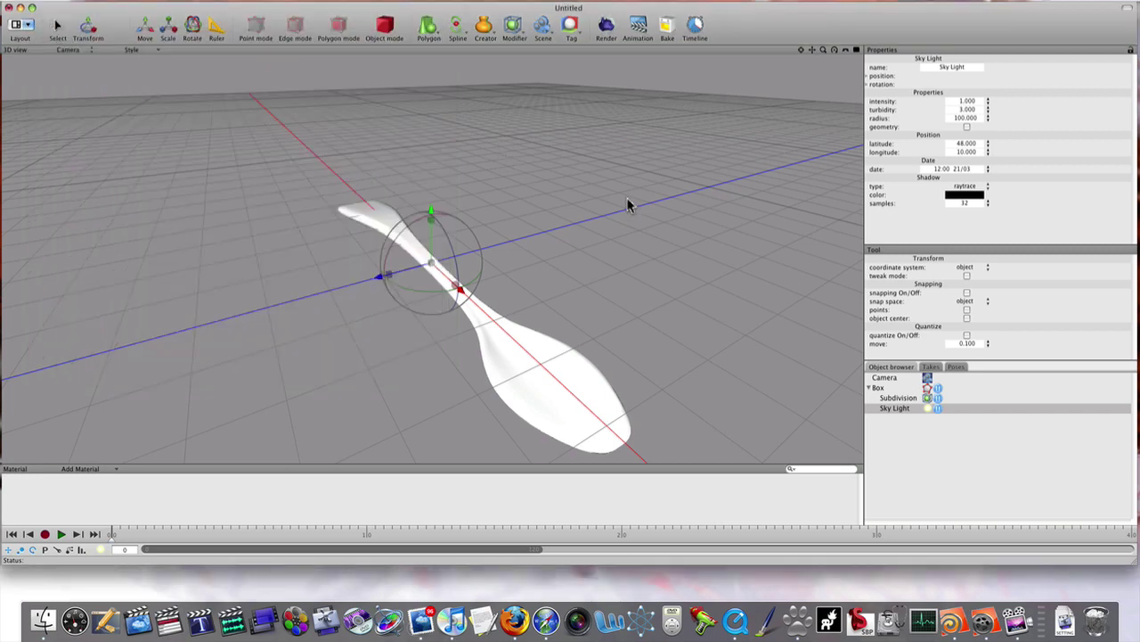
pyautogui.moveTo(629, 240); pyautogui.dragTo(550, 251, button='middle')
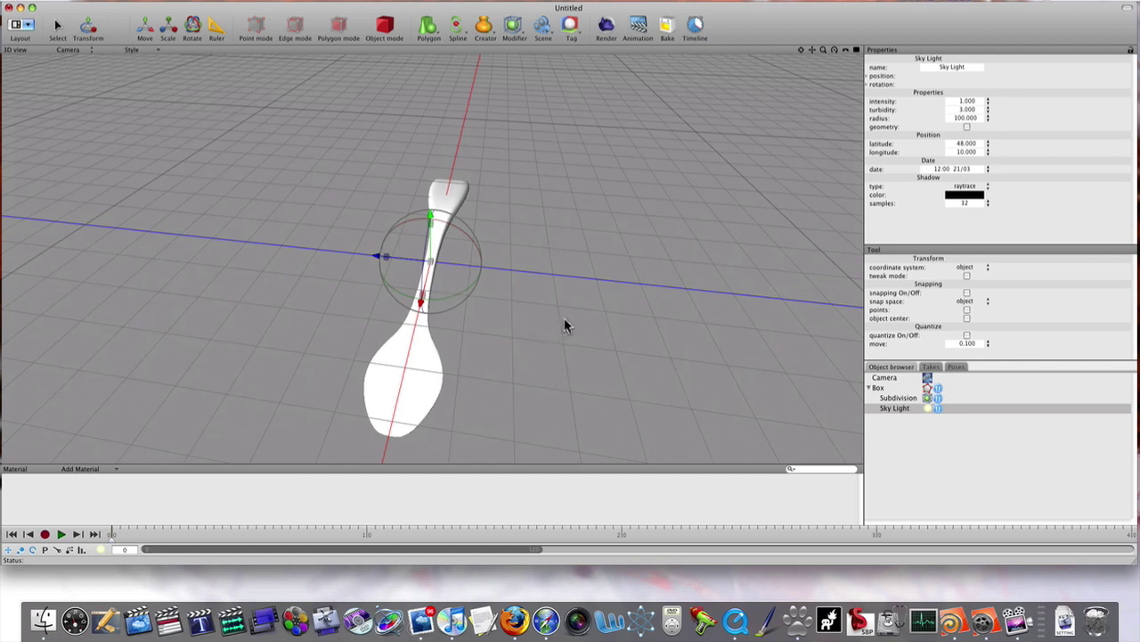
pyautogui.moveTo(575, 318); pyautogui.dragTo(546, 314, button='middle')
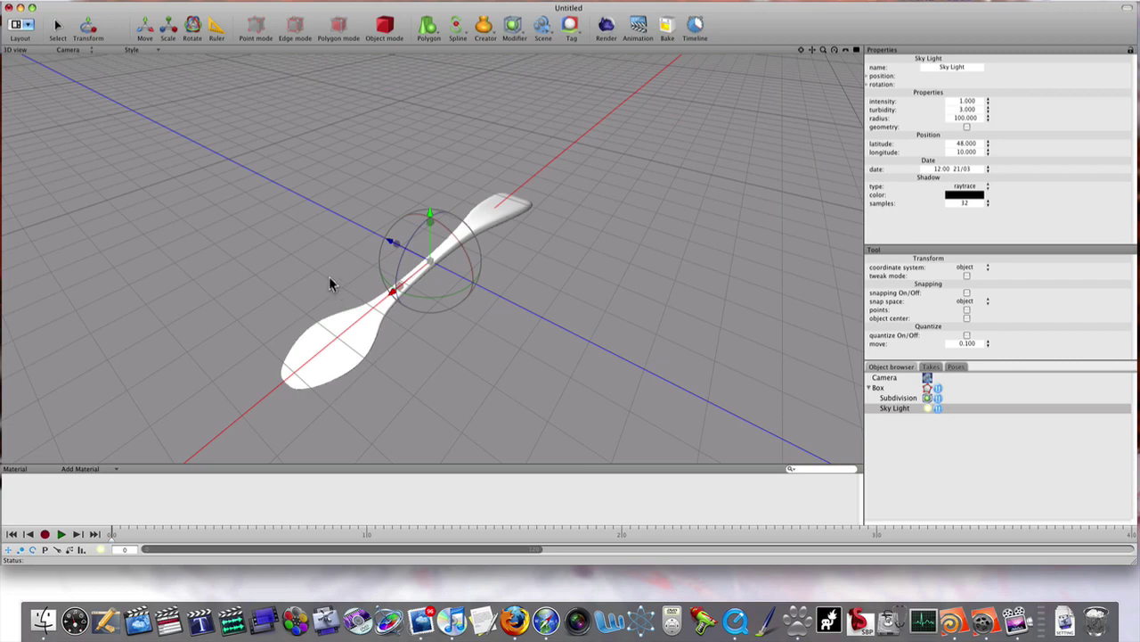
pyautogui.moveTo(318, 275); pyautogui.dragTo(379, 283, button='middle')
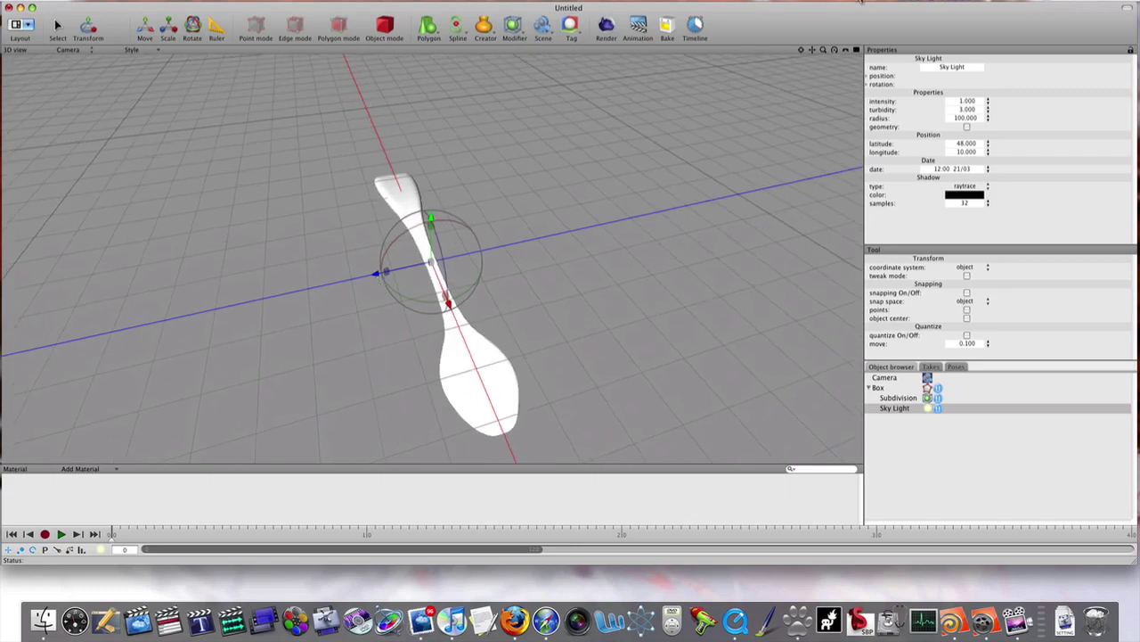